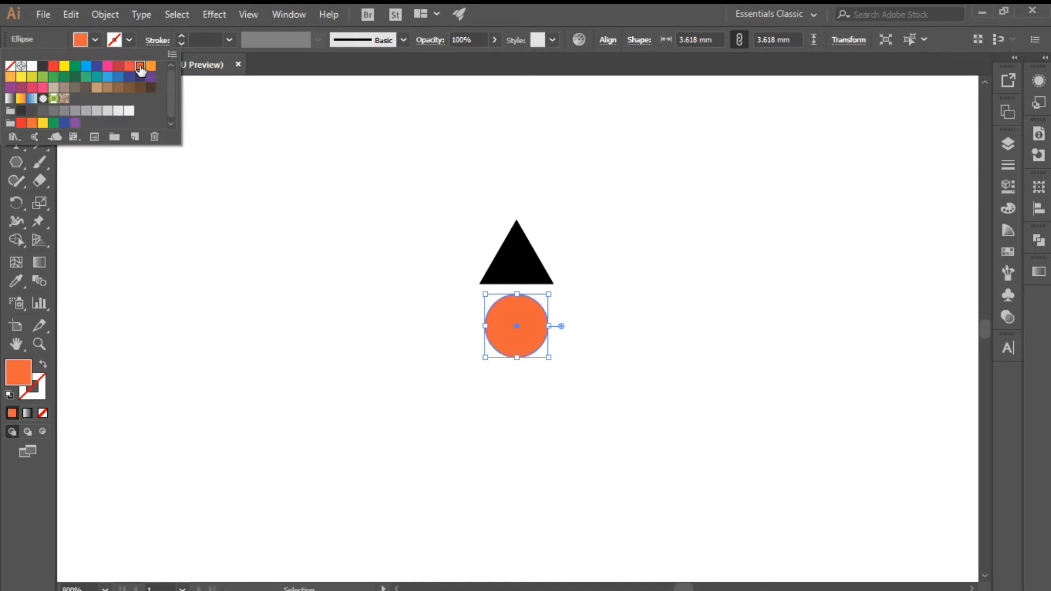
Step: Fill the triangle above the circle with dark red from the Color Picker and return to the full artwork
double_click(536, 270)
click(96, 40)
click(150, 67)
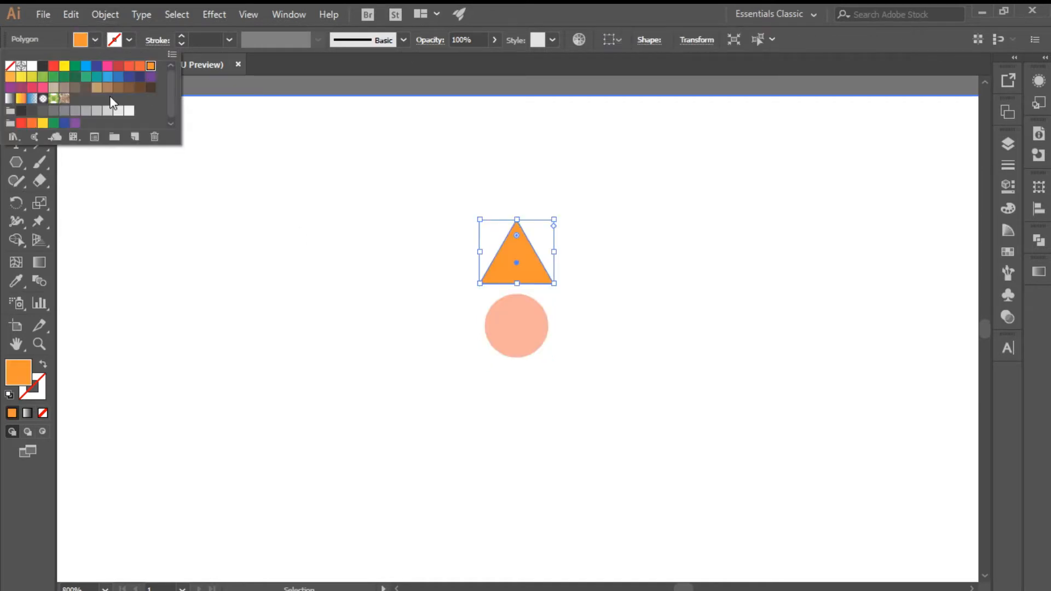
click(34, 79)
click(11, 78)
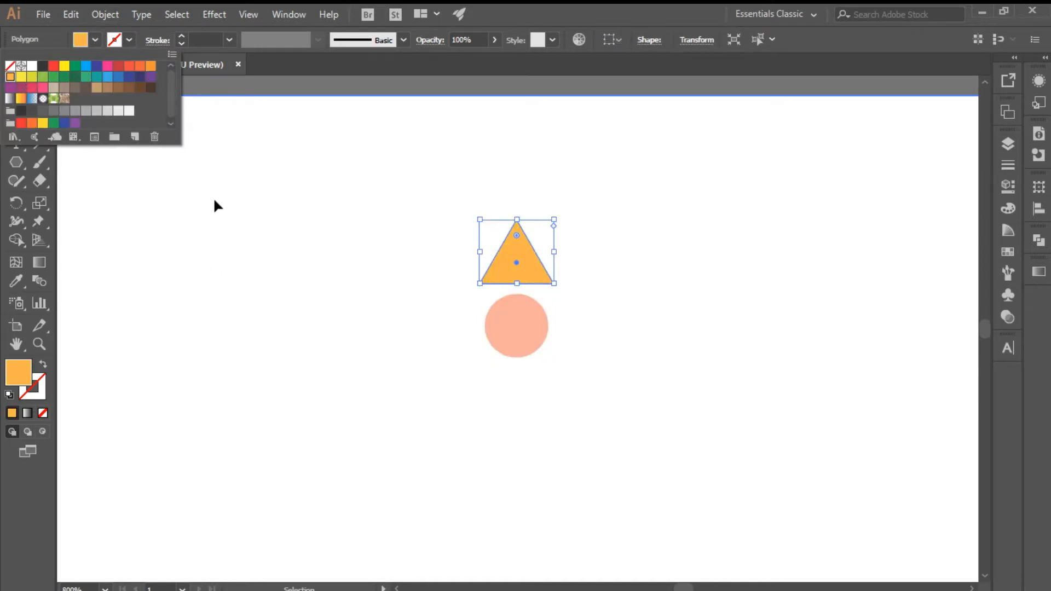
click(44, 68)
double_click(19, 372)
drag(55, 241, 22, 215)
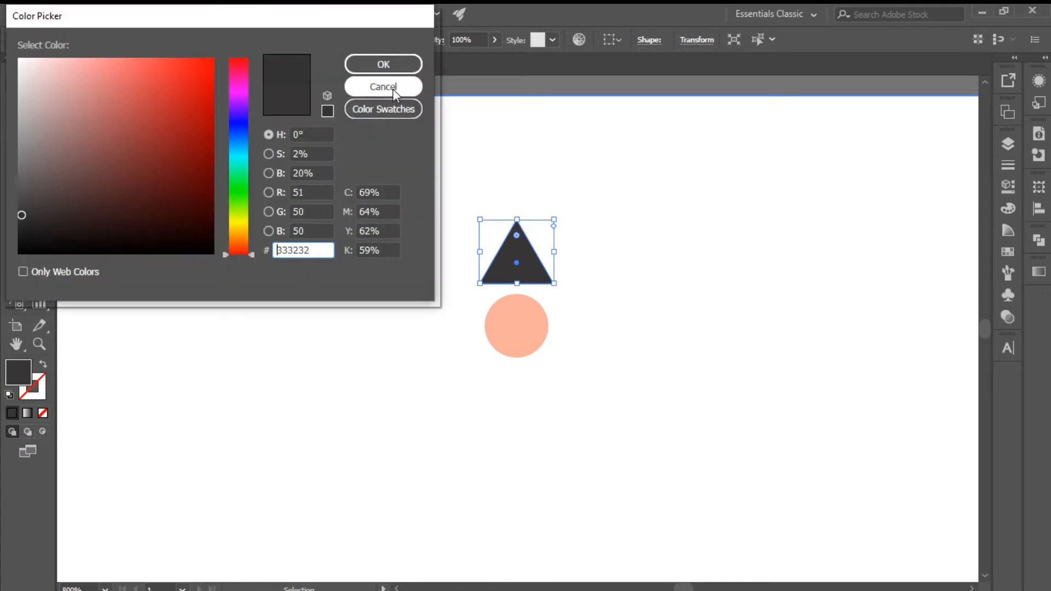
drag(130, 225, 211, 134)
click(383, 64)
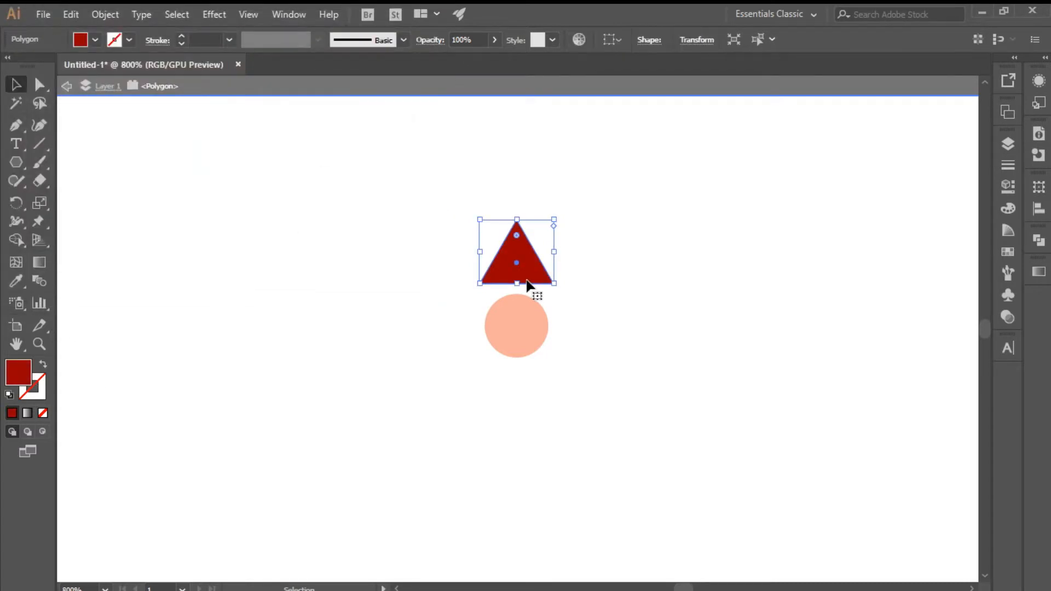
click(67, 86)
Step: Make a rotated copy of the red triangle around the circle's center, using an angle of 360/6
click(514, 281)
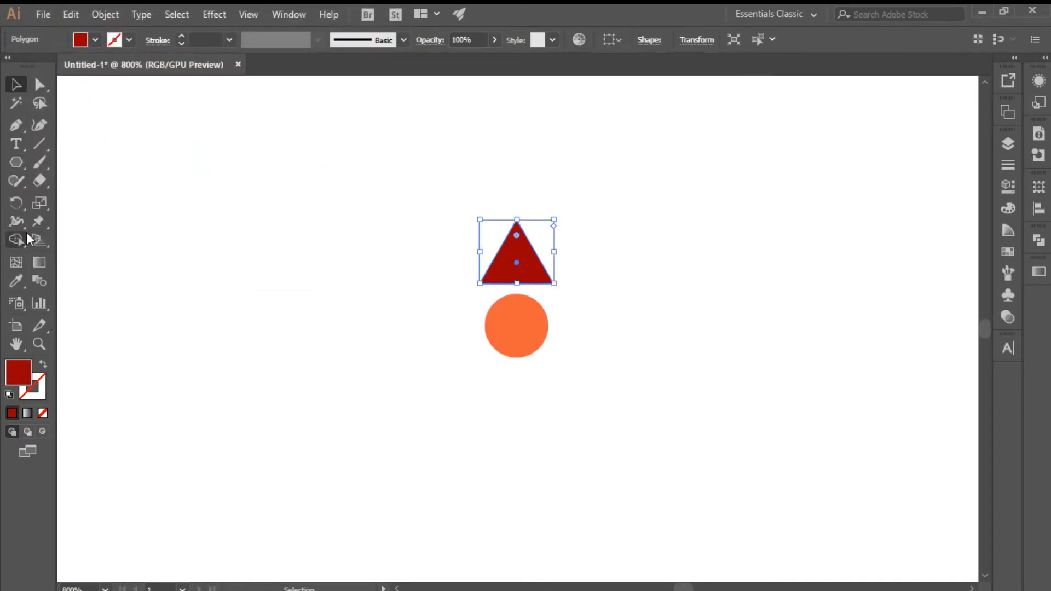
click(16, 203)
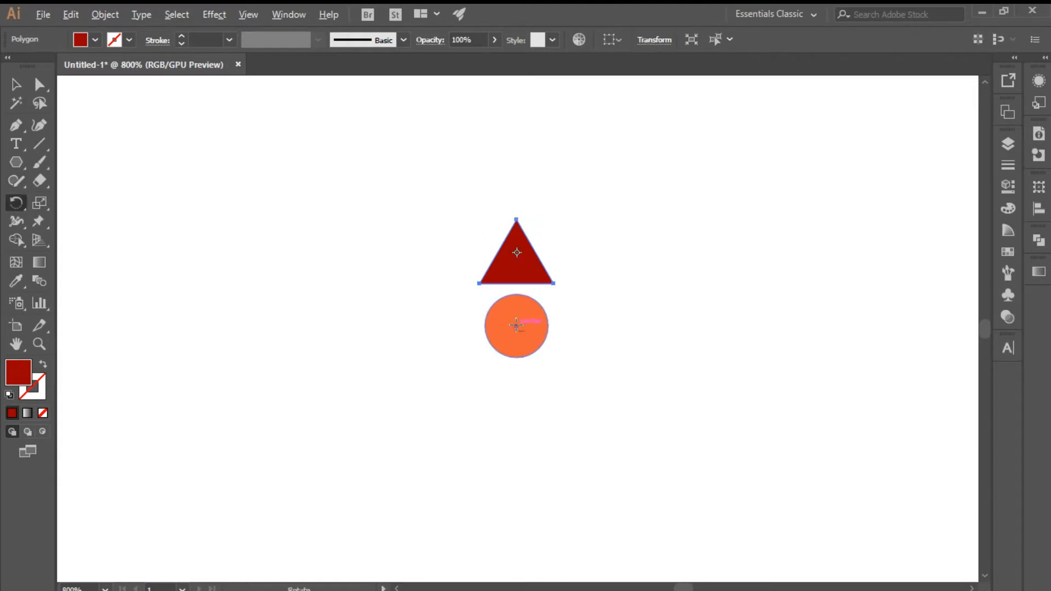
alt+click(516, 325)
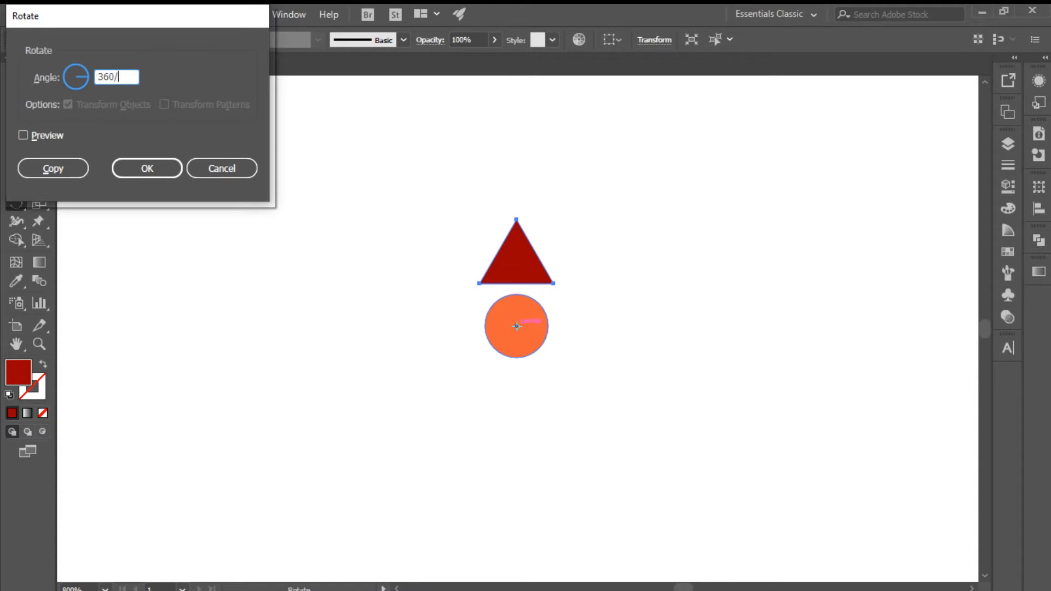
click(23, 135)
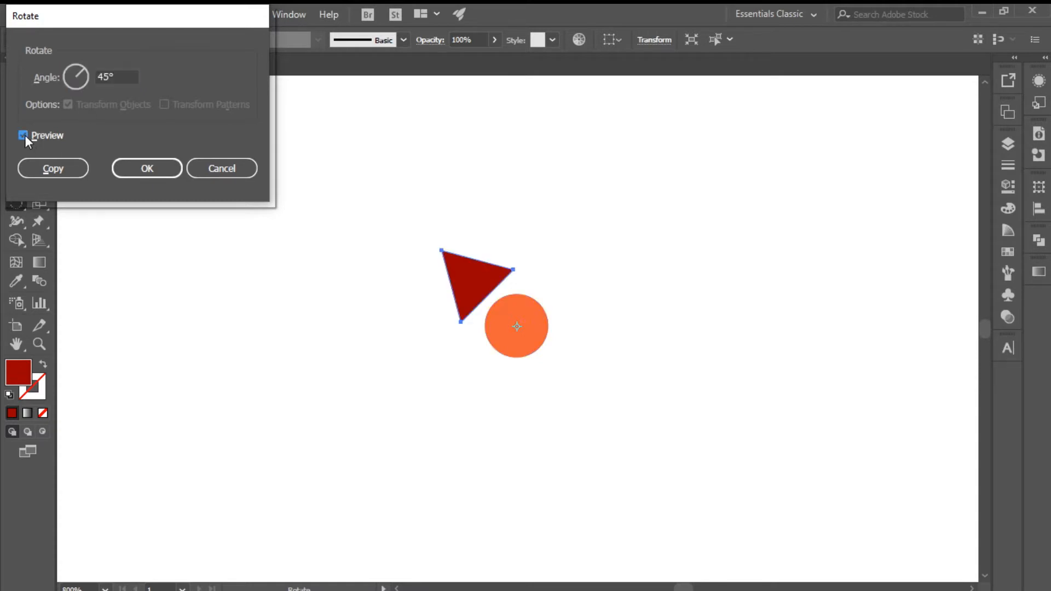
click(115, 77)
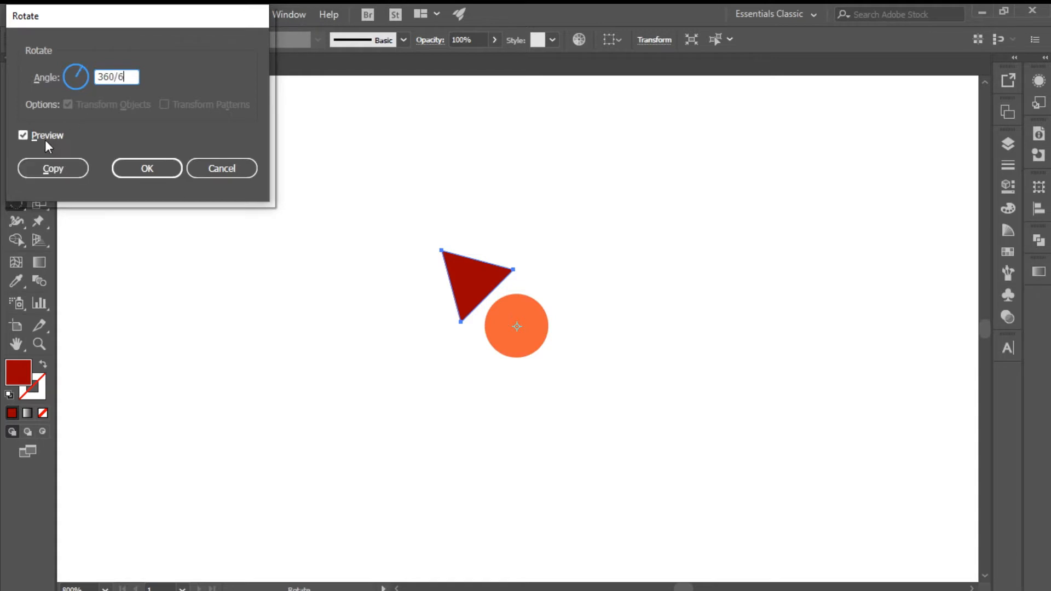
click(25, 134)
click(70, 169)
Step: Repeat the rotated copy four times to complete a six-pointed star around the circle
key(ctrl+d)
key(ctrl+d)
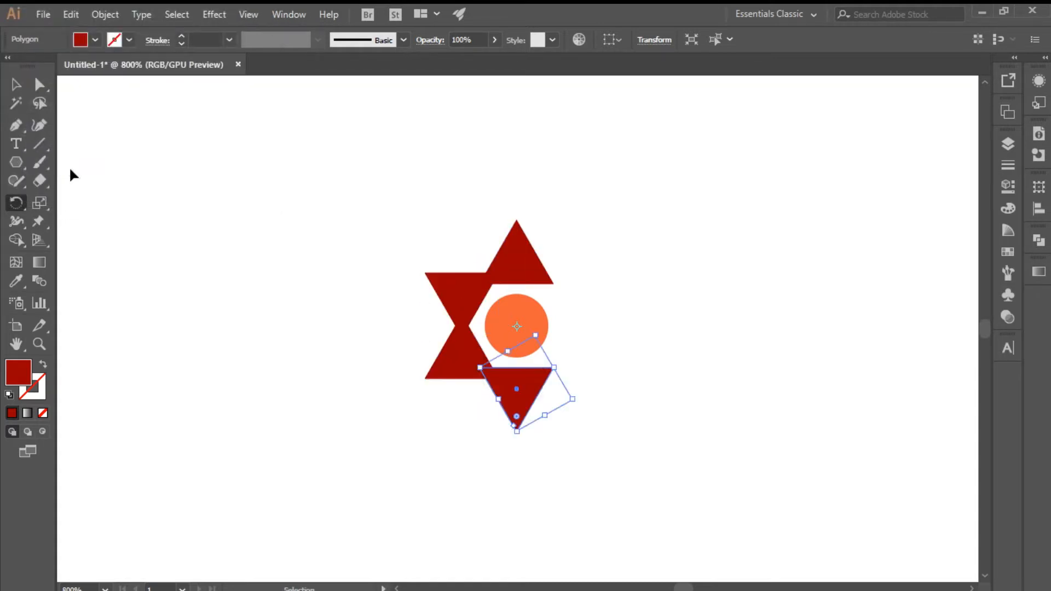
key(ctrl+d)
key(ctrl+d)
Step: Change the central circle's fill to a lighter orange and deselect it
click(15, 87)
click(508, 325)
click(94, 40)
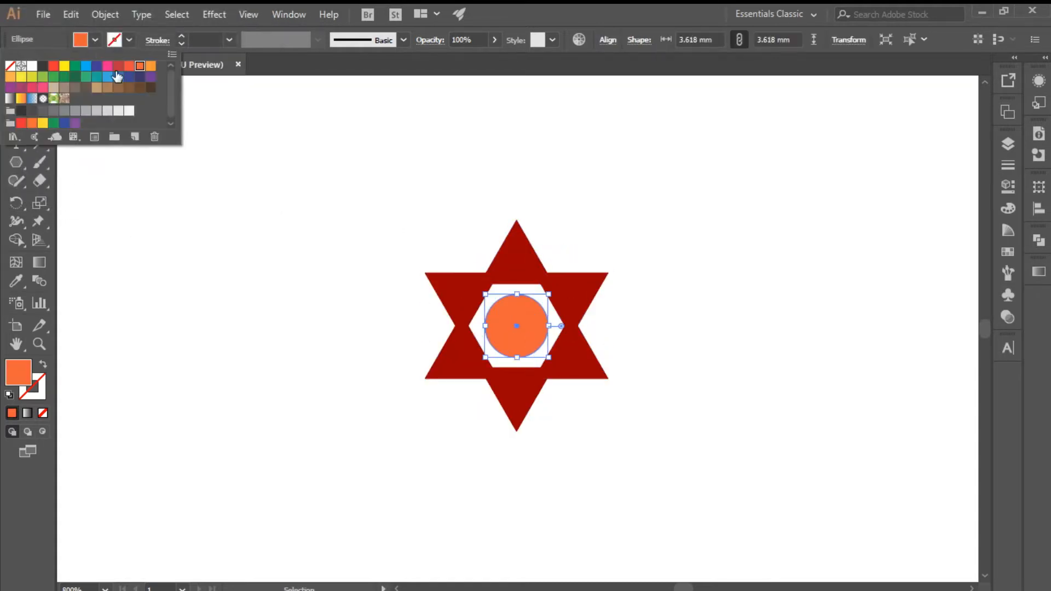
click(129, 67)
click(151, 67)
click(306, 164)
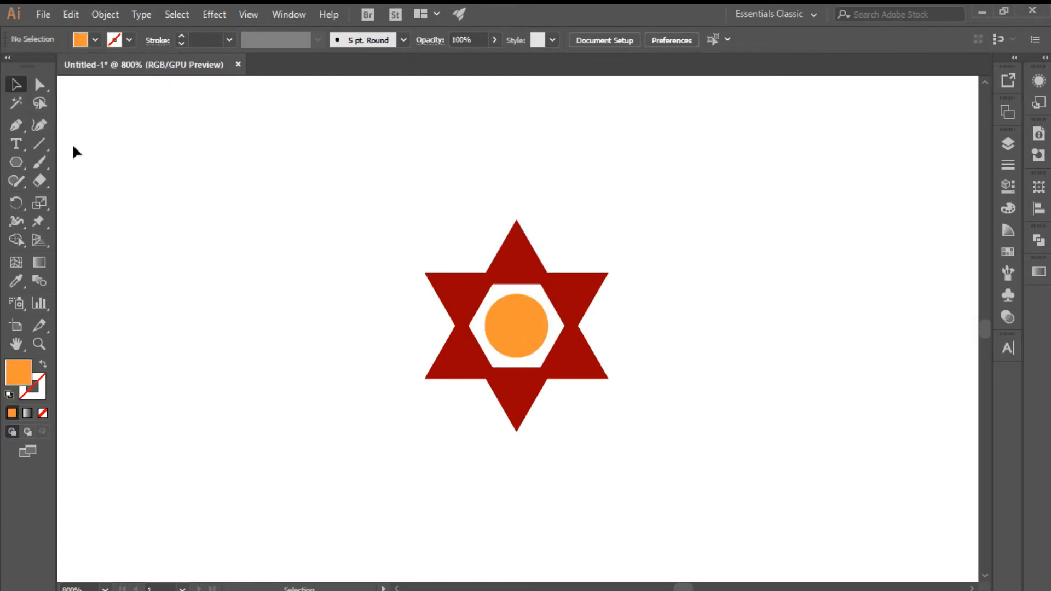
Step: Draw a narrow orange triangle with the Pen tool in the star's upper-left notch, its longest side about 4.95 mm
click(429, 261)
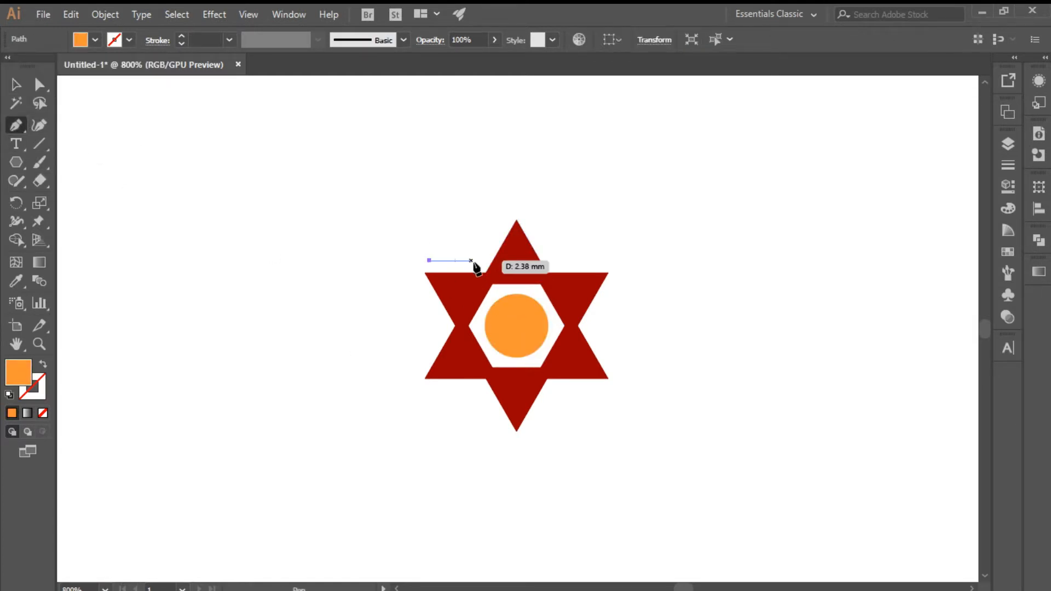
click(479, 260)
click(504, 219)
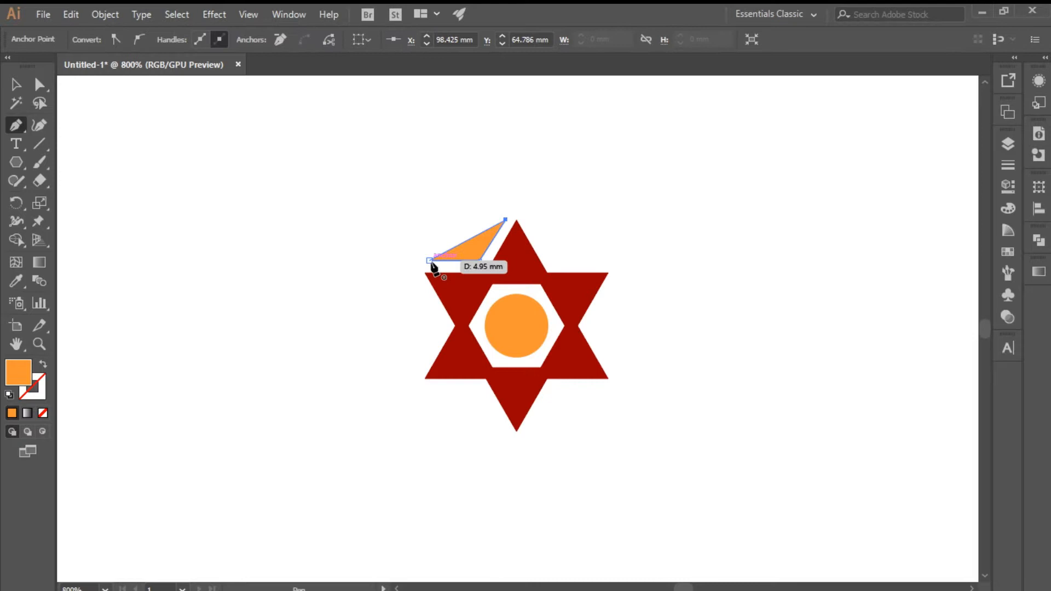
click(401, 219)
click(484, 252)
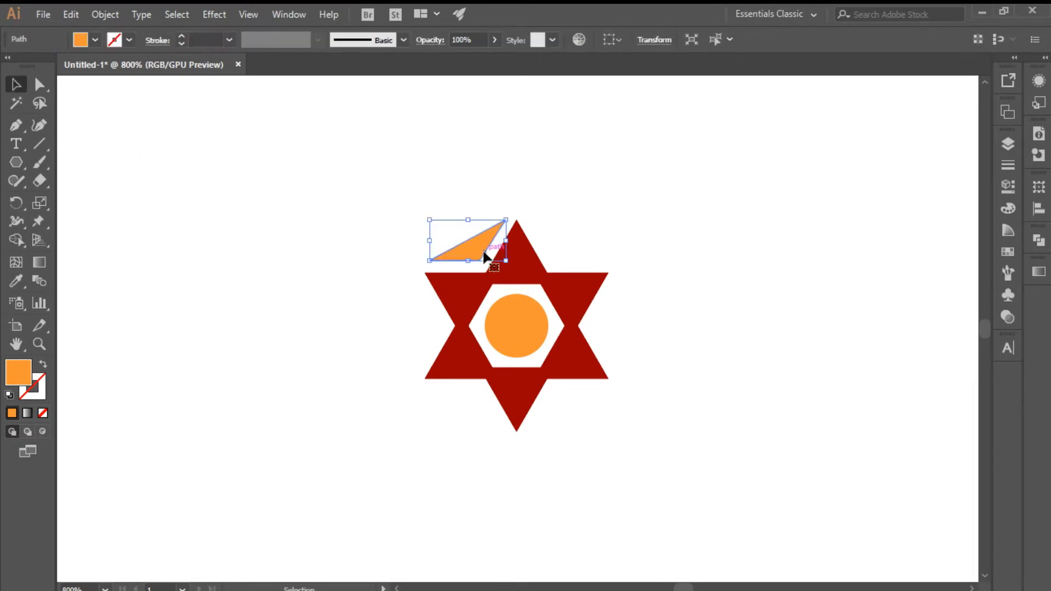
Step: Copy the narrow orange triangle at 60° around the circle's center and repeat it to fill all six notches
click(25, 201)
alt+click(514, 326)
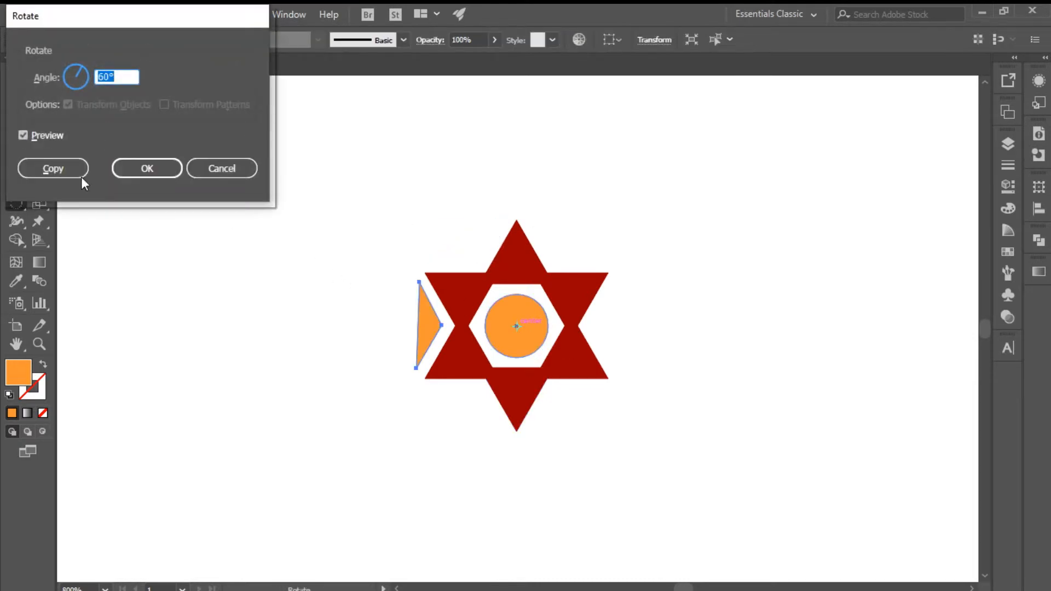
click(53, 168)
key(ctrl+d)
key(ctrl+d)
key(ctrl+d)
key(ctrl+d)
key(v)
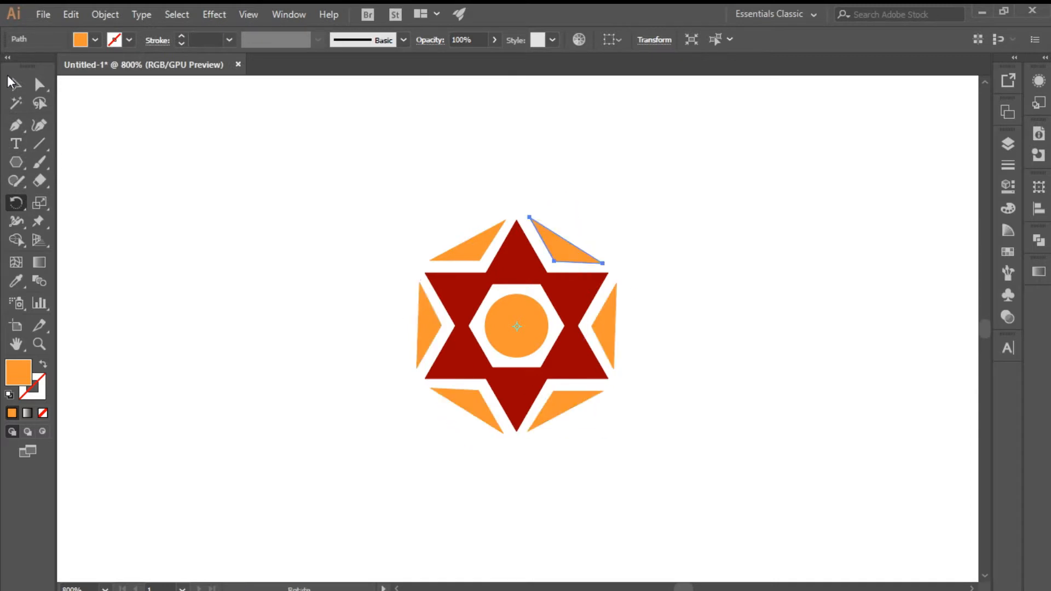
click(287, 175)
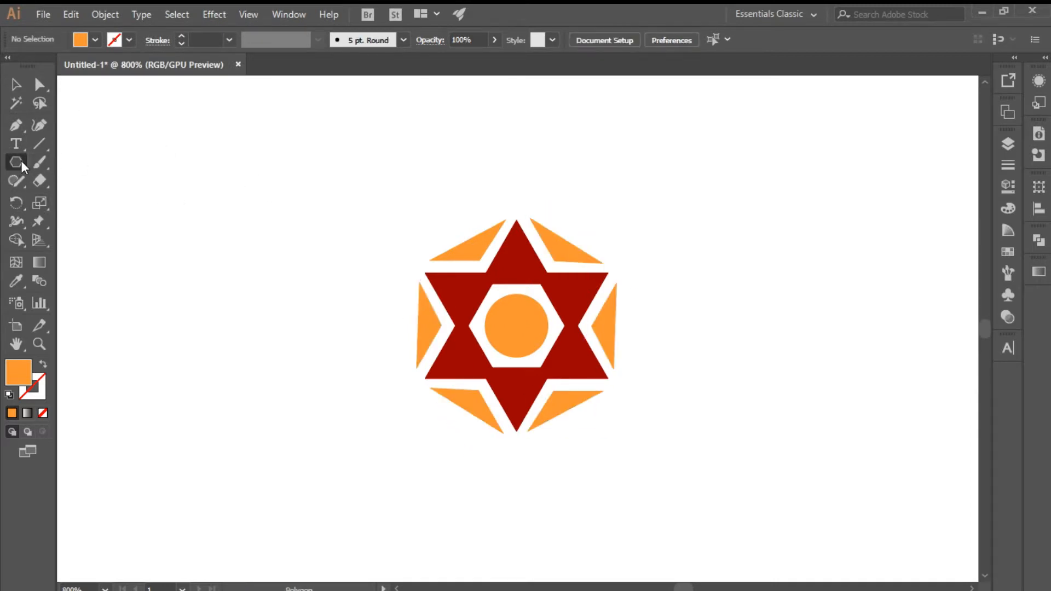
Step: Create a six-sided polygon with a radius of 17.6389 mm
drag(20, 159, 71, 217)
click(97, 191)
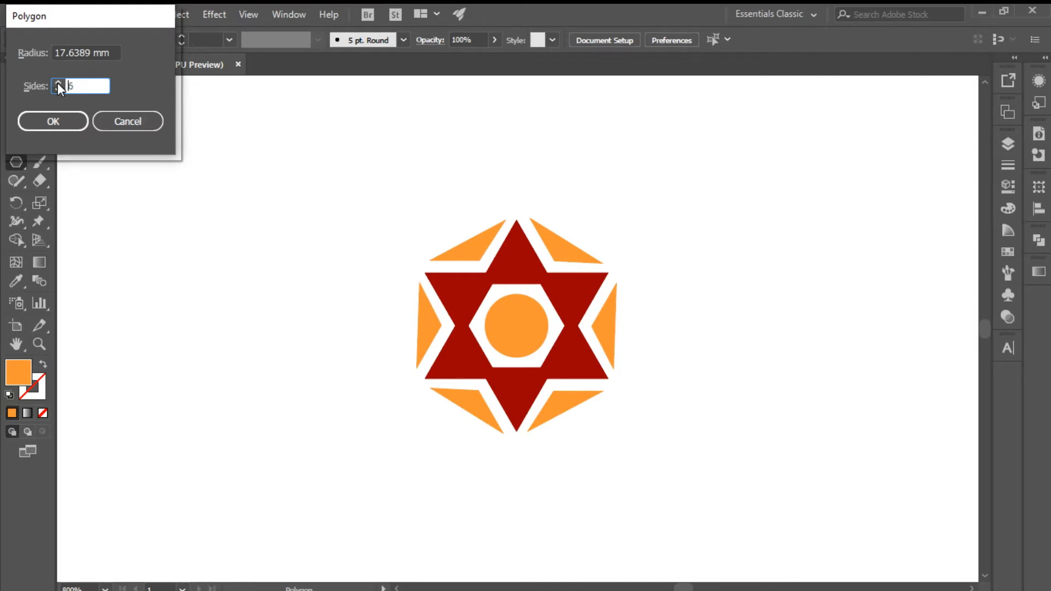
key(Return)
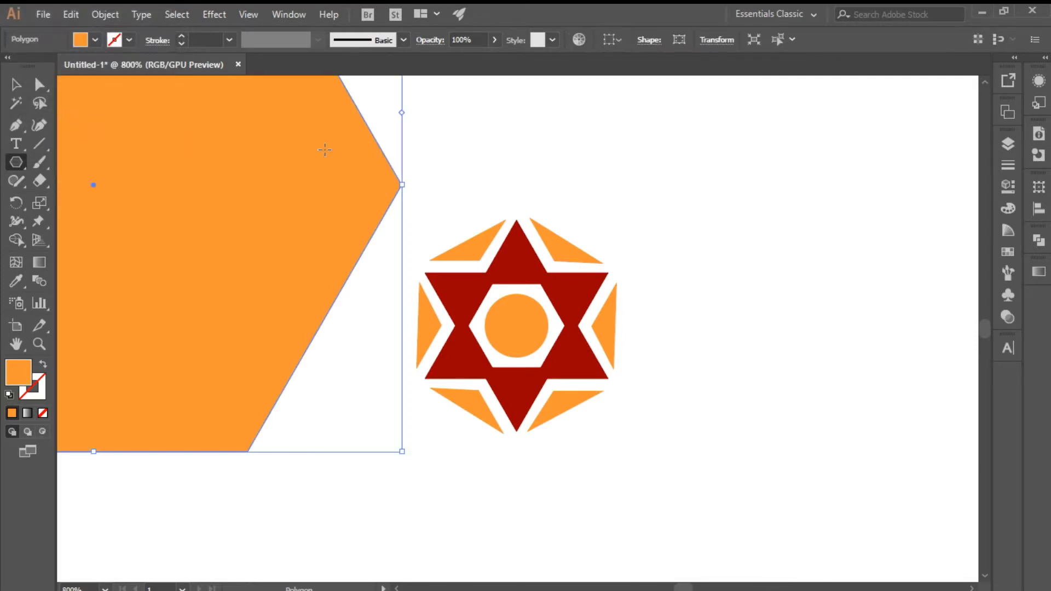
Step: Move the large orange hexagon over the star and rotate it so that a corner points straight up
key(ctrl+minus)
key(v)
drag(534, 290, 768, 362)
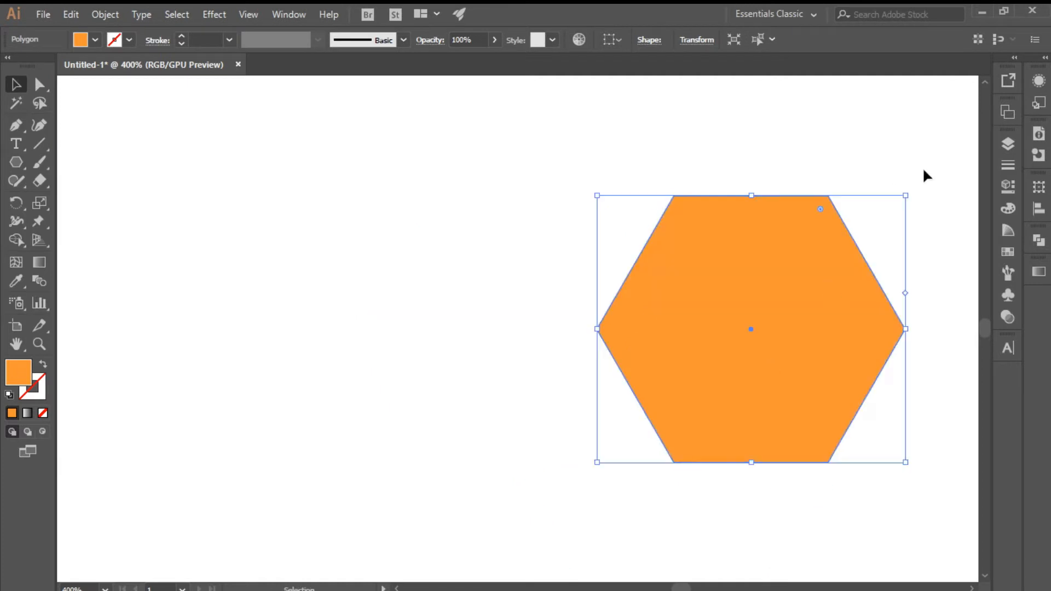
click(909, 192)
key(ctrl+z)
drag(920, 197, 858, 391)
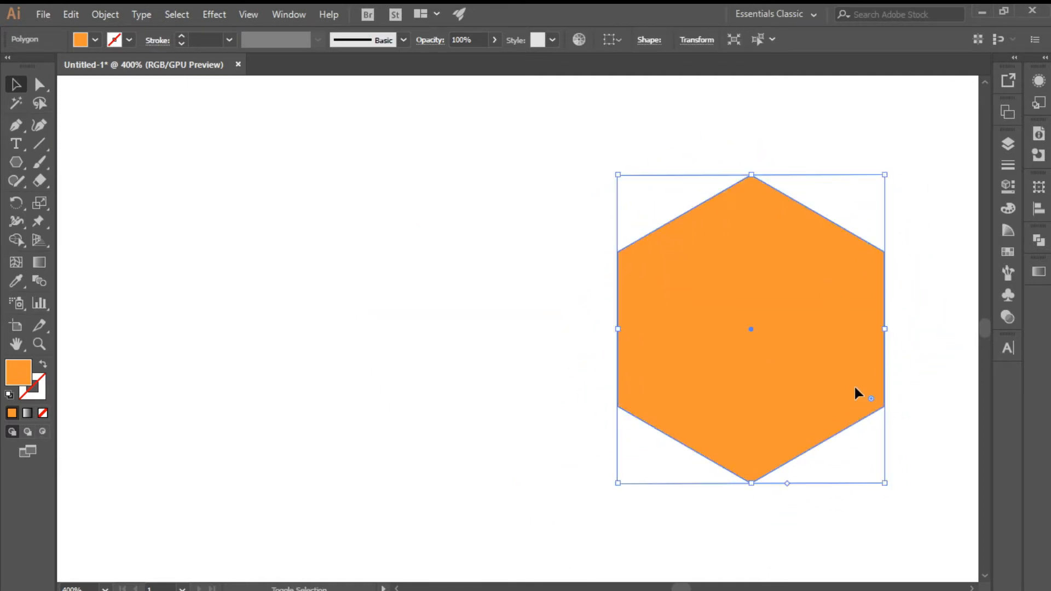
Step: Turn the hexagon into an orange outline without fill, then scale and center it as a frame around the star
drag(617, 172, 726, 300)
click(42, 364)
drag(853, 455, 773, 449)
drag(778, 329, 786, 347)
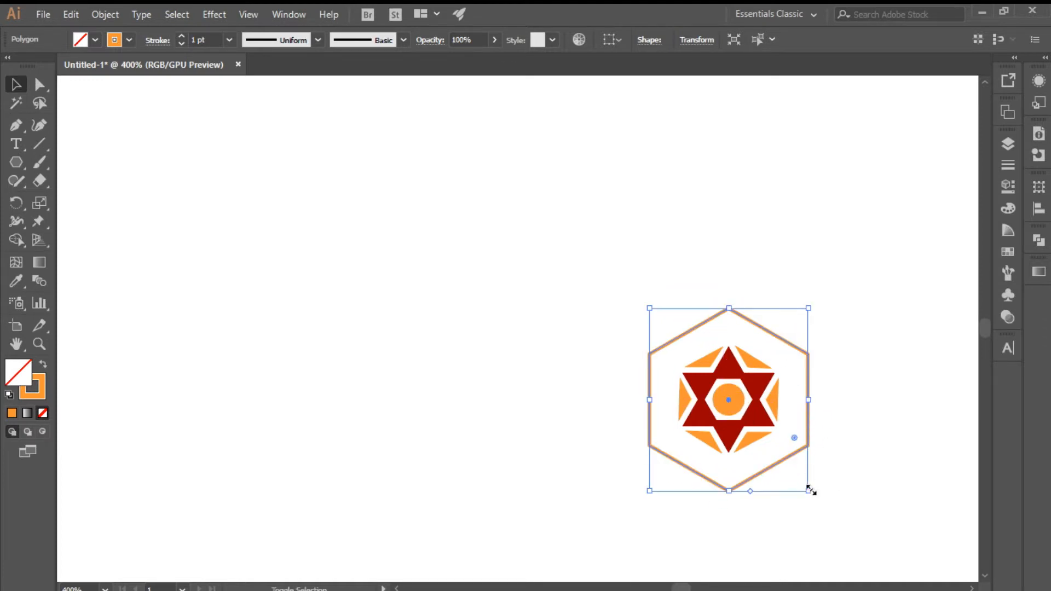
drag(808, 490, 797, 469)
Step: Try a red-orange stroke color on the hexagon outline
key(ctrl+plus)
key(ctrl+plus)
key(ctrl+plus)
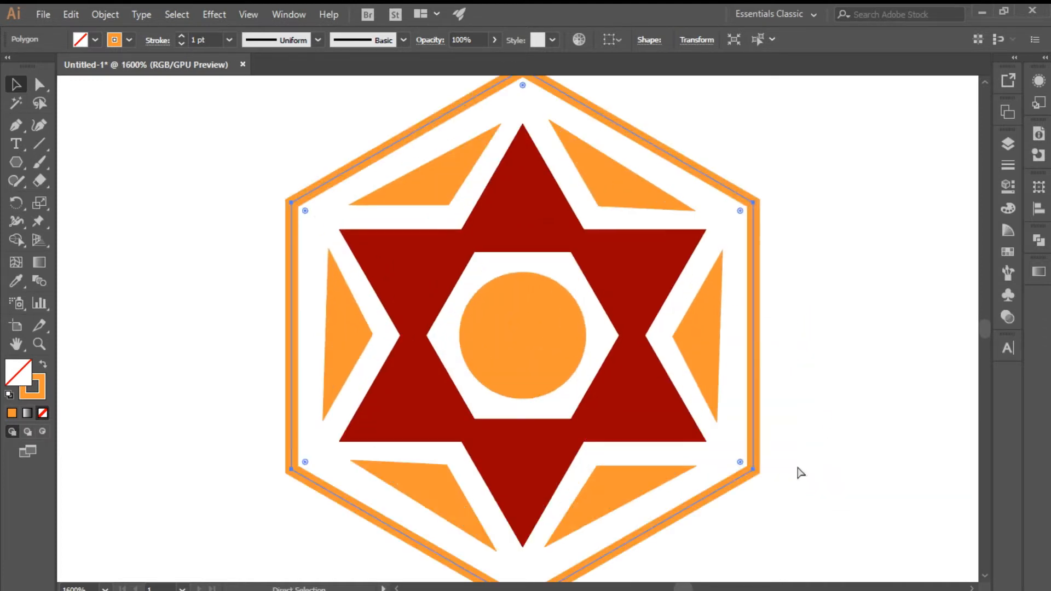
click(115, 40)
click(140, 66)
Step: Sample the star's dark red with the Eyedropper and apply it as the hexagon's stroke without a fill
click(18, 282)
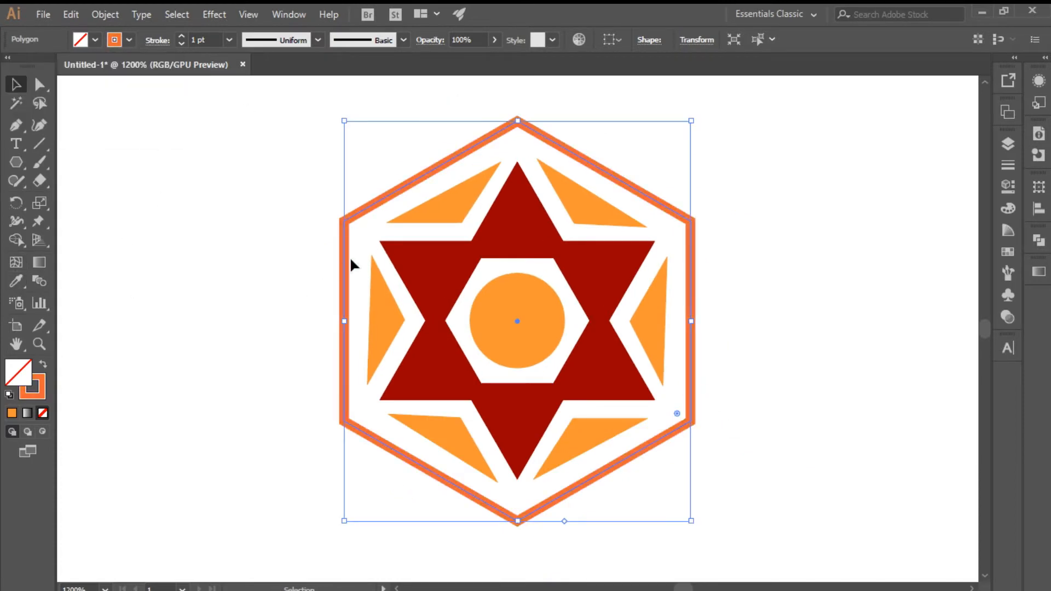
click(16, 282)
click(411, 260)
click(43, 364)
key(v)
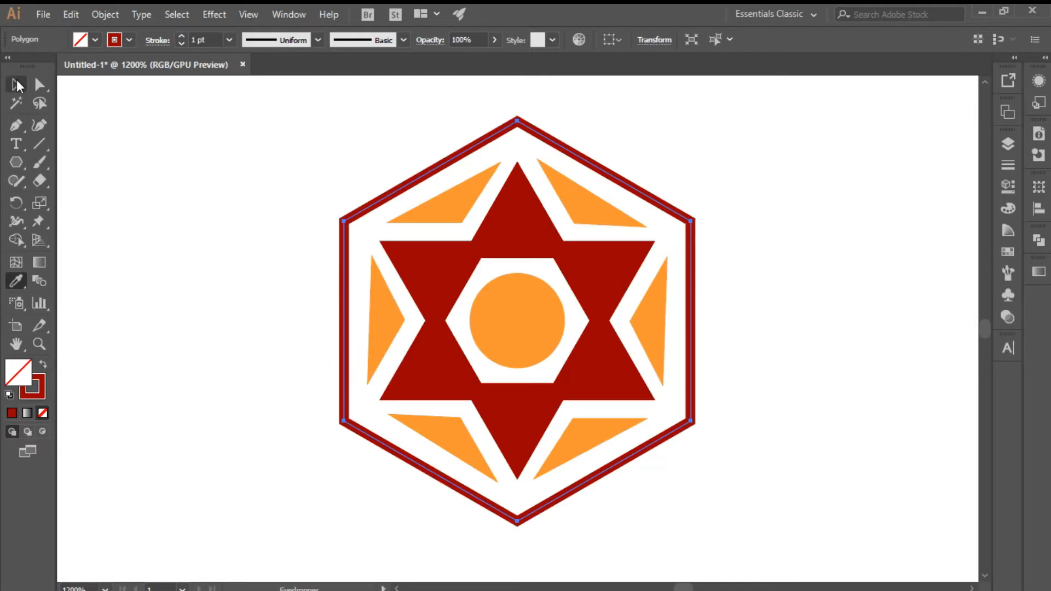
key(ctrl+shift+a)
key(ctrl+minus)
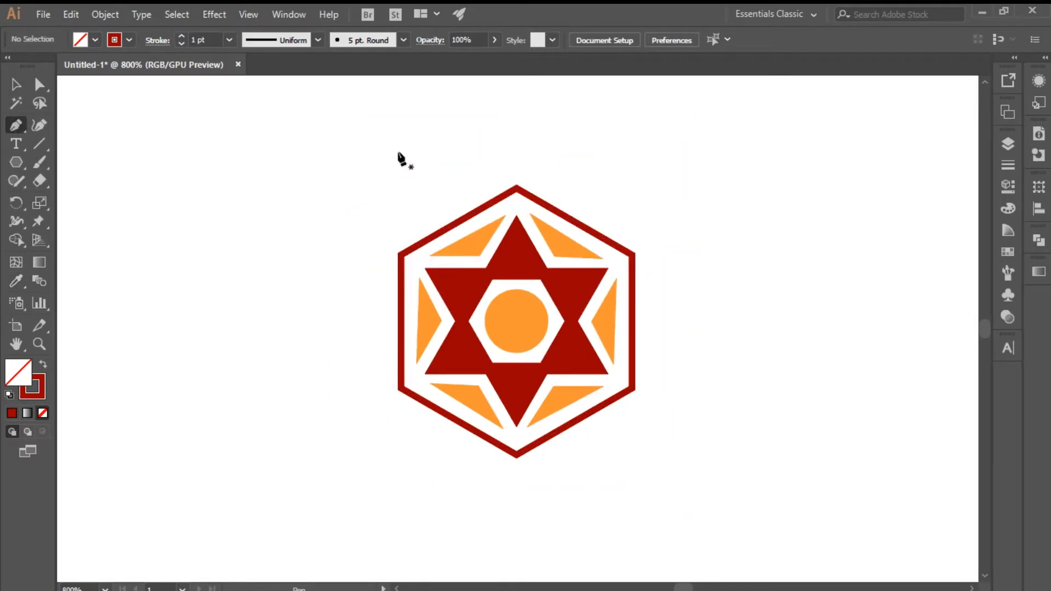
drag(530, 271, 446, 186)
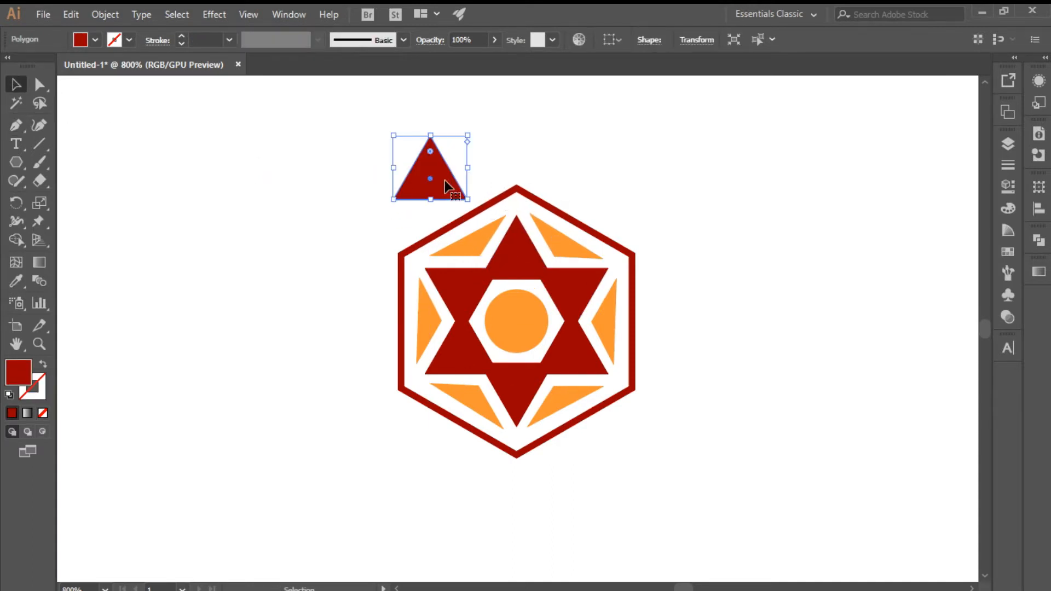
key(Delete)
Step: Duplicate the six red star triangles and enlarge the copy from its center beyond the hexagon
click(539, 246)
shift+click(465, 300)
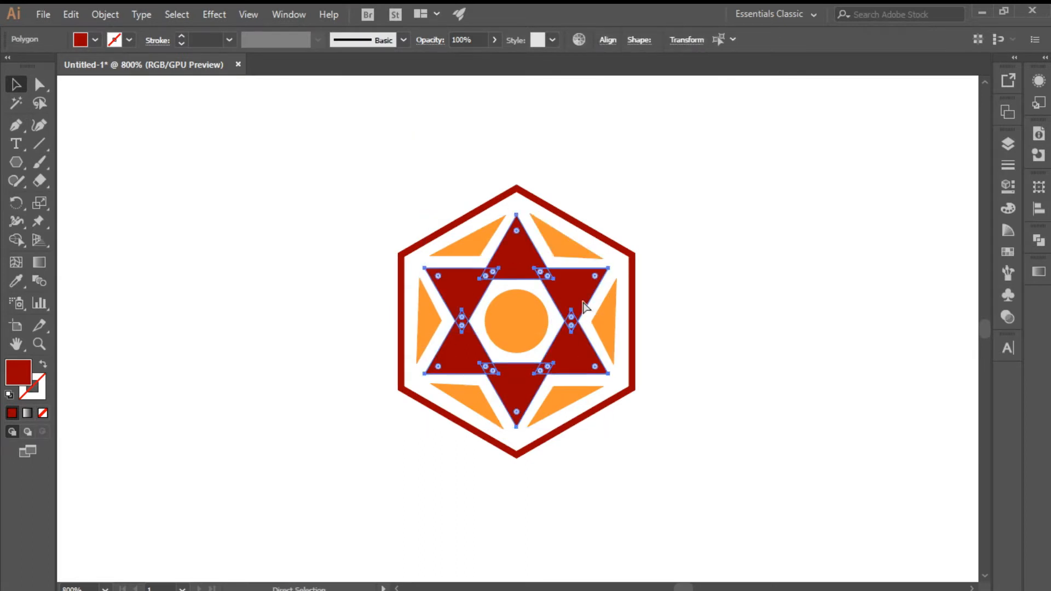
drag(608, 427, 754, 584)
key(ctrl+minus)
key(ctrl+minus)
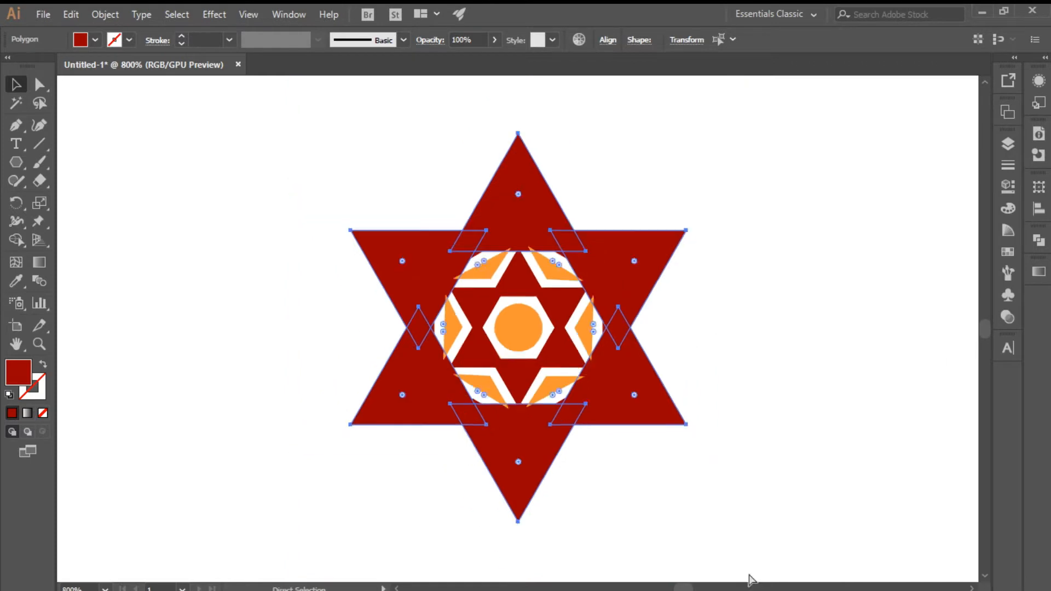
Step: Rotate the enlarged star so its points face the hexagon's sides, and scale it down around the center
drag(637, 463, 701, 369)
drag(649, 462, 633, 528)
click(675, 485)
click(631, 436)
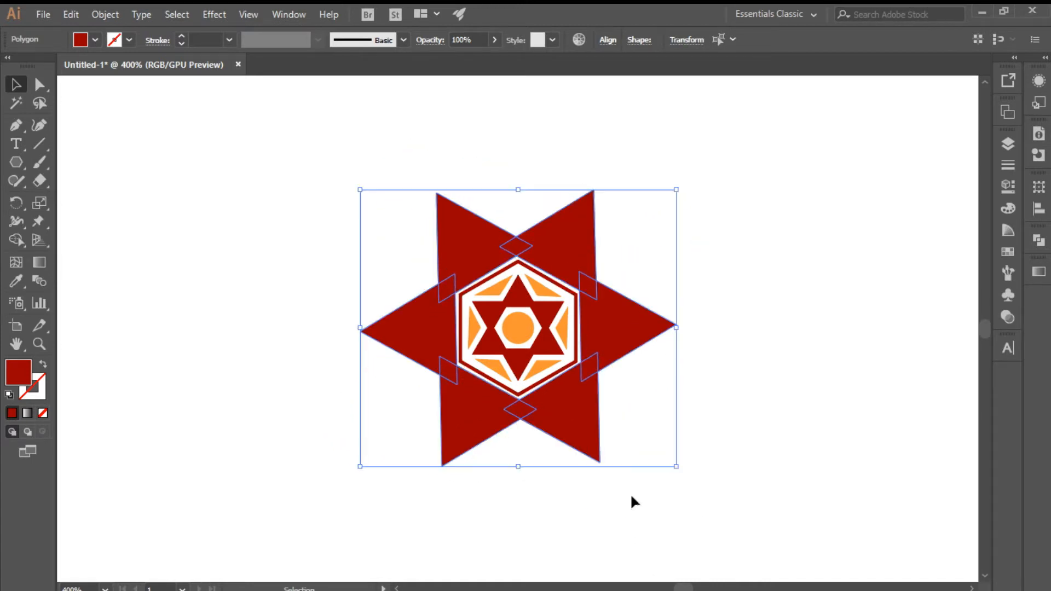
drag(674, 465, 613, 411)
click(612, 437)
Step: Move the left and right triangles of the outer star outward, just beyond the hexagon's vertical sides
click(595, 335)
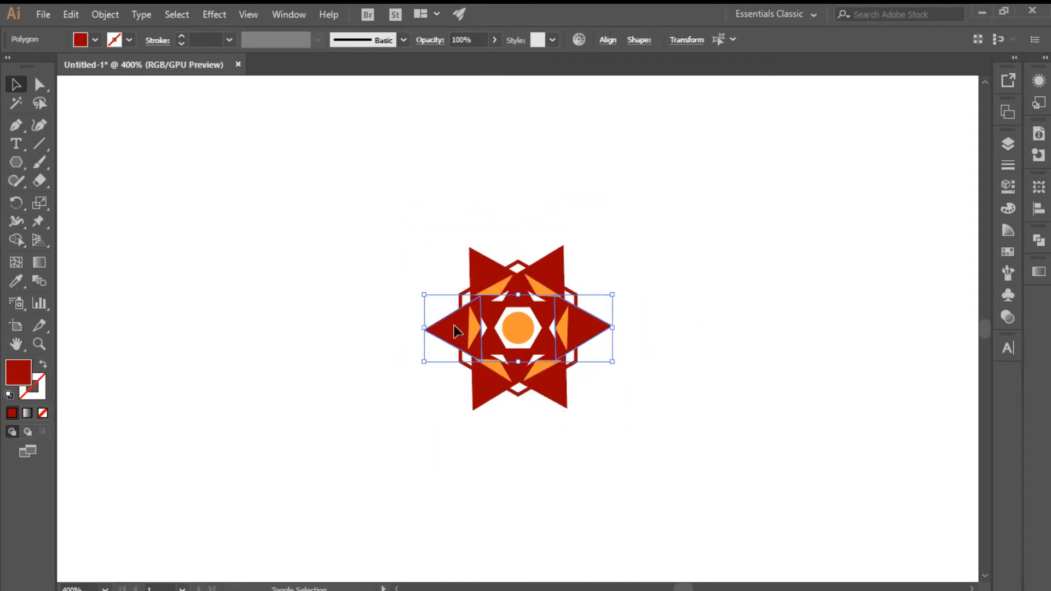
click(428, 355)
drag(449, 339, 421, 336)
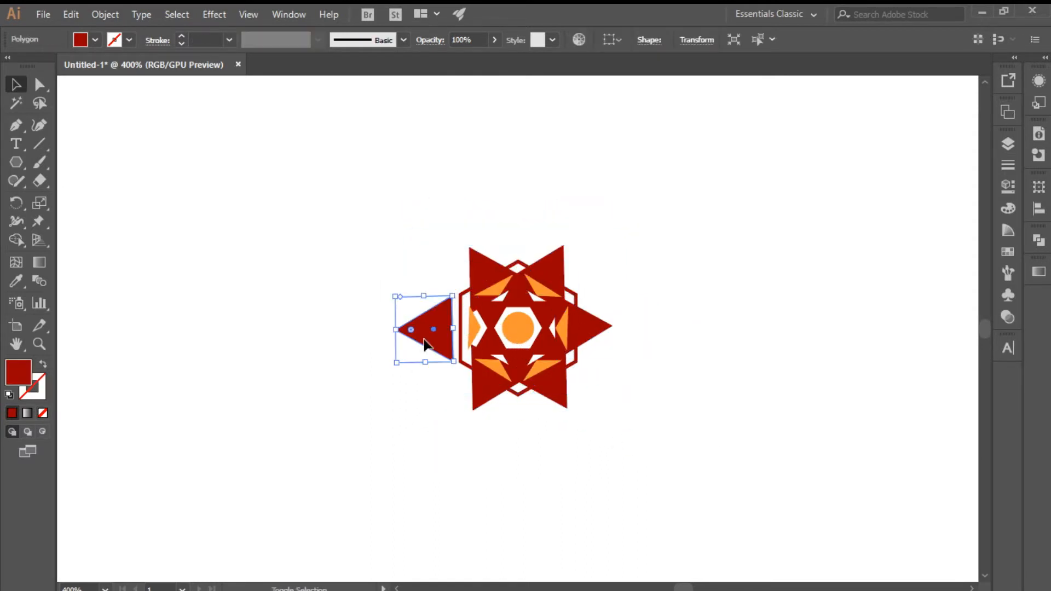
click(582, 340)
drag(583, 342, 612, 341)
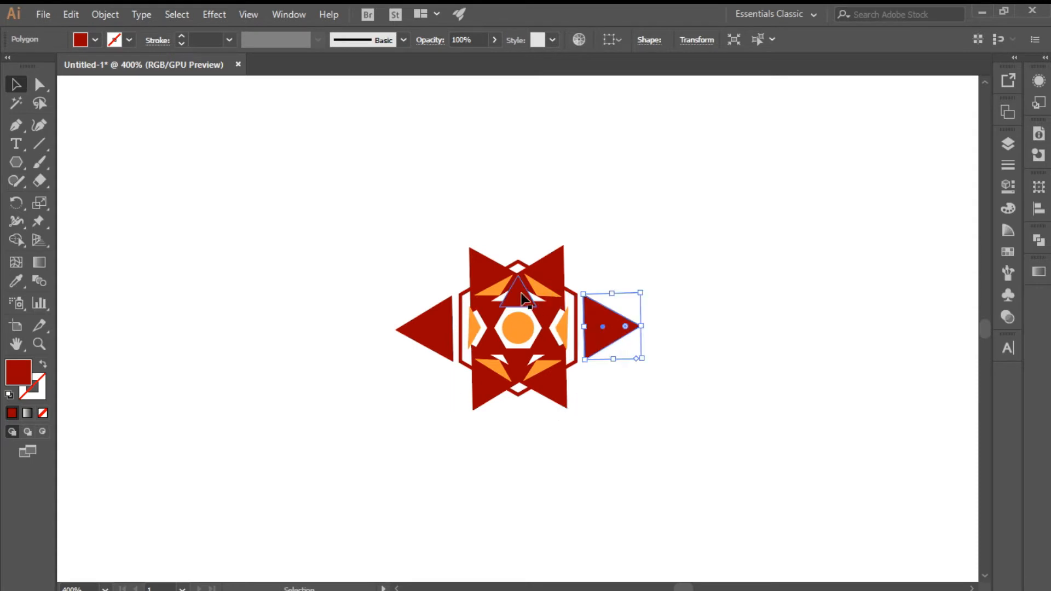
Step: Move the four upper and lower triangles of the outer star outward, just beyond the hexagon's slanted sides
drag(517, 282, 565, 248)
key(ctrl+z)
drag(479, 283, 472, 255)
drag(492, 395, 480, 413)
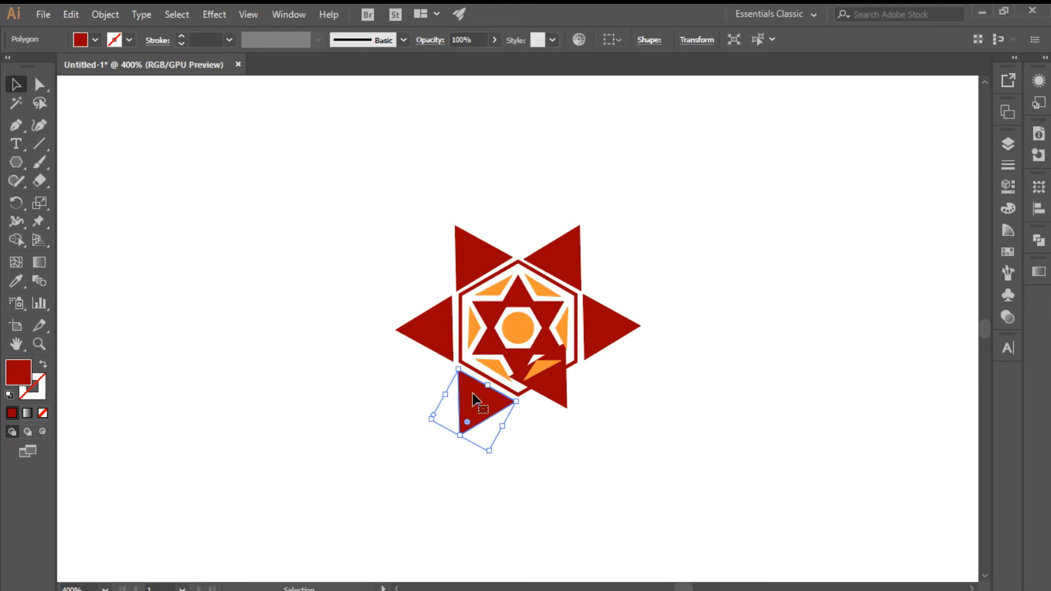
click(478, 241)
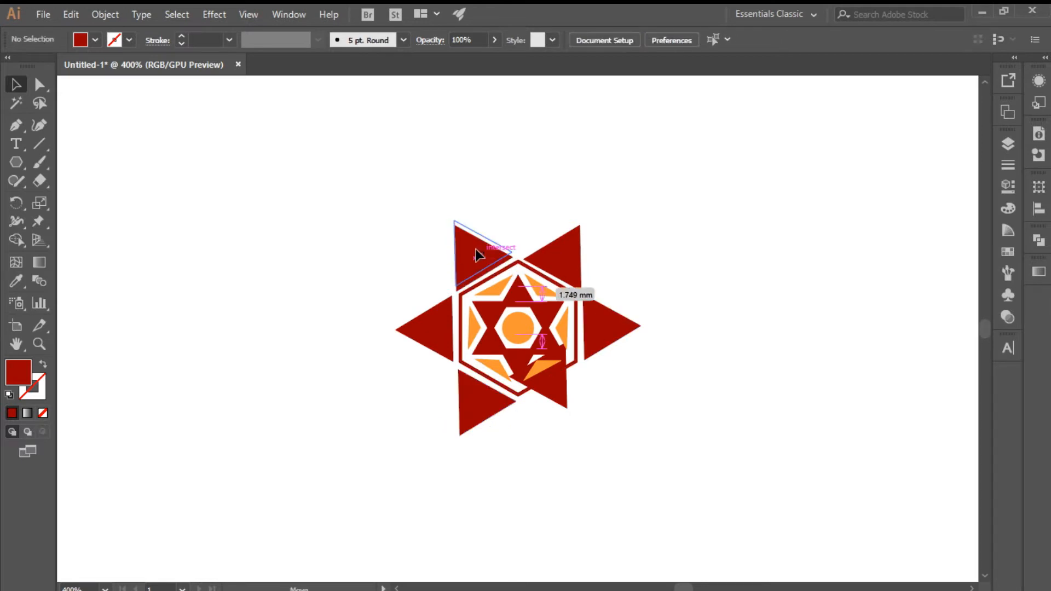
click(569, 265)
drag(553, 387, 567, 414)
Step: Adjust the two upper outer triangles so they sit closer to the hexagon's slanted sides
key(ctrl+plus)
key(ctrl+plus)
drag(533, 315, 533, 314)
drag(609, 182, 606, 184)
click(262, 174)
scroll(987, 333, up, 5)
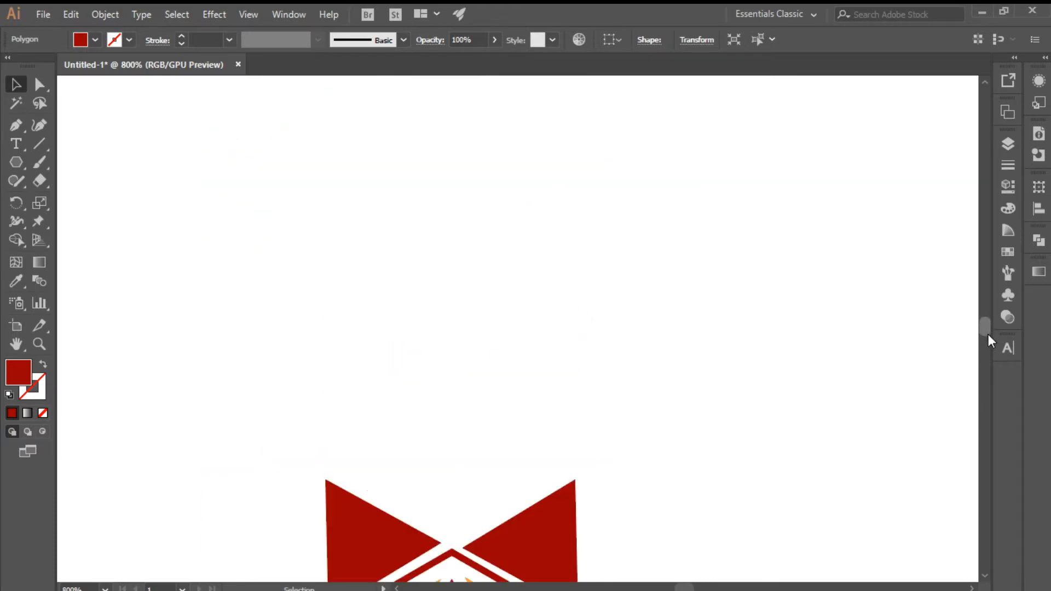
scroll(987, 334, down, 2)
click(554, 395)
drag(556, 394, 548, 378)
drag(357, 361, 359, 362)
click(262, 394)
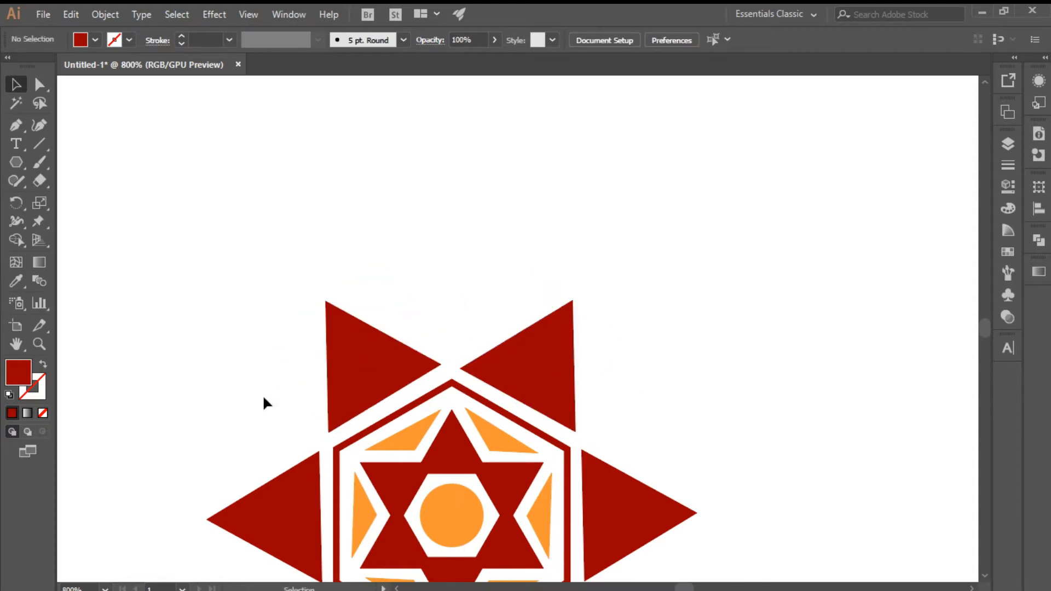
Step: Straighten the upper left outer triangle so its outer edge is vertical, and move it closer to the hexagon
key(ctrl+minus)
key(ctrl+minus)
key(ctrl+minus)
key(ctrl+plus)
key(ctrl+plus)
key(ctrl+plus)
key(ctrl+plus)
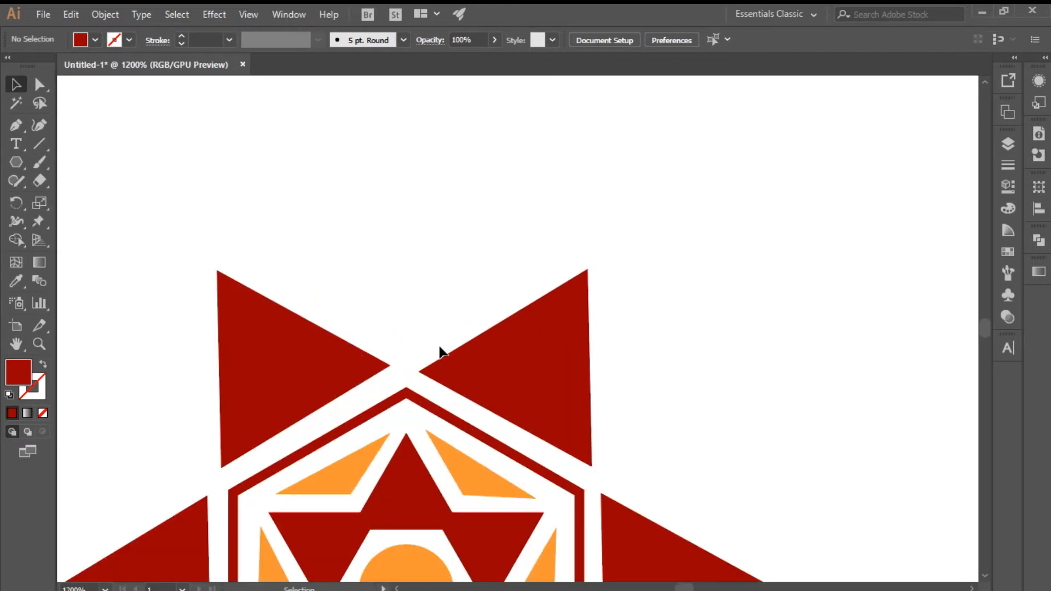
drag(284, 385, 292, 404)
drag(353, 386, 307, 376)
click(428, 272)
Step: Rotate the upper right outer triangle until its outer edge is vertical, and align it with its upper left counterpart
click(518, 356)
drag(519, 356, 506, 371)
drag(583, 488, 582, 492)
mouse_move(555, 432)
mouse_down()
mouse_move(565, 439)
mouse_move(566, 426)
mouse_up()
click(938, 336)
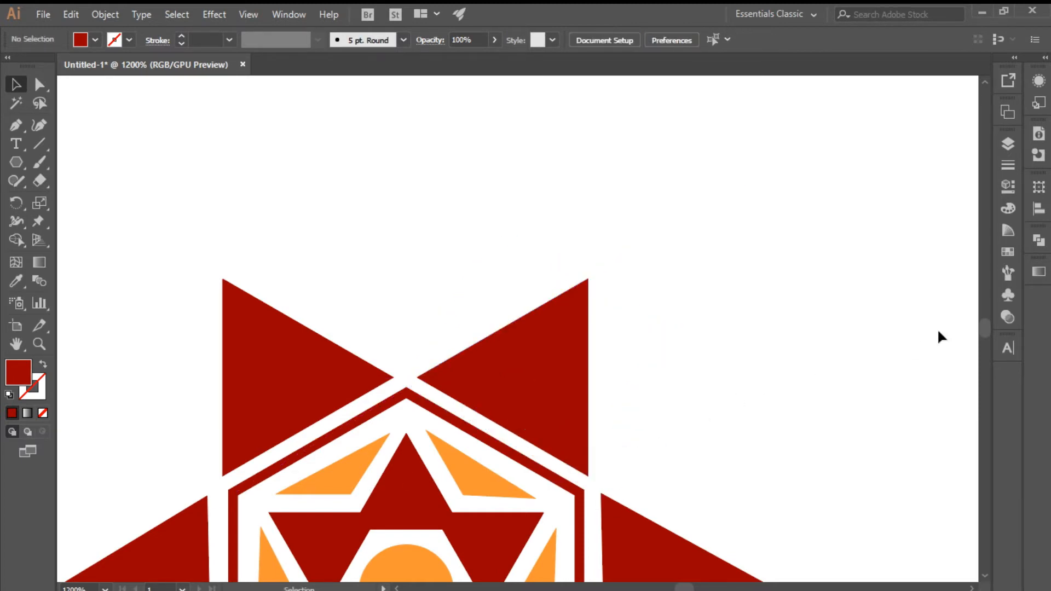
Step: Straighten the right and left outer triangles so their inner edges run parallel to the hexagon's vertical sides
scroll(983, 333, down, 5)
drag(635, 312, 621, 312)
drag(592, 443, 582, 443)
drag(646, 371, 657, 377)
click(697, 497)
click(195, 325)
mouse_move(195, 325)
mouse_down()
mouse_move(211, 327)
mouse_move(191, 307)
mouse_up()
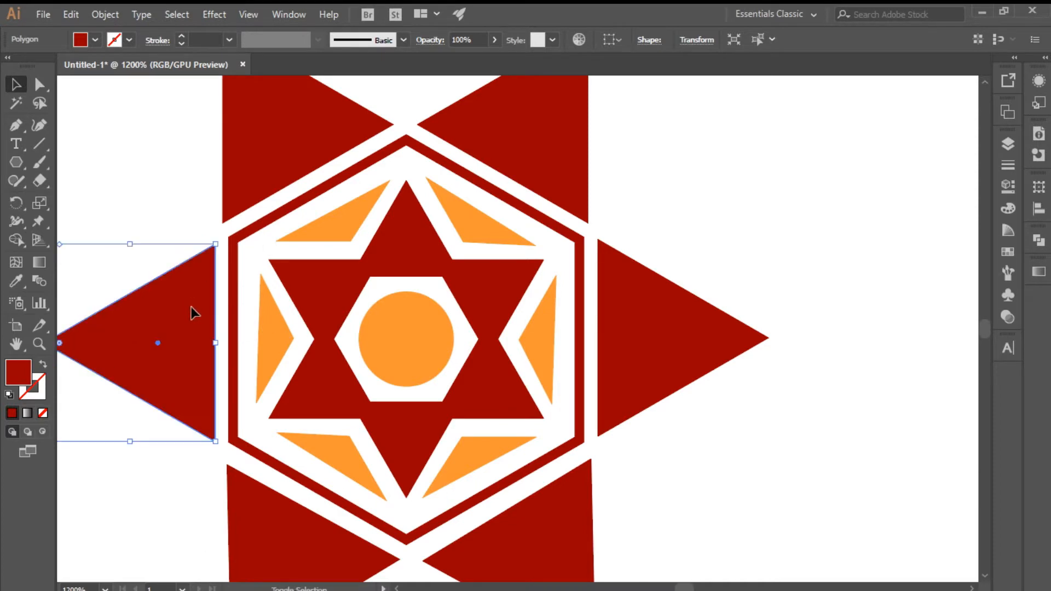
click(731, 449)
Step: Straighten the two lower outer triangles and position them evenly along the hexagon's lower slanted sides
scroll(985, 334, down, 5)
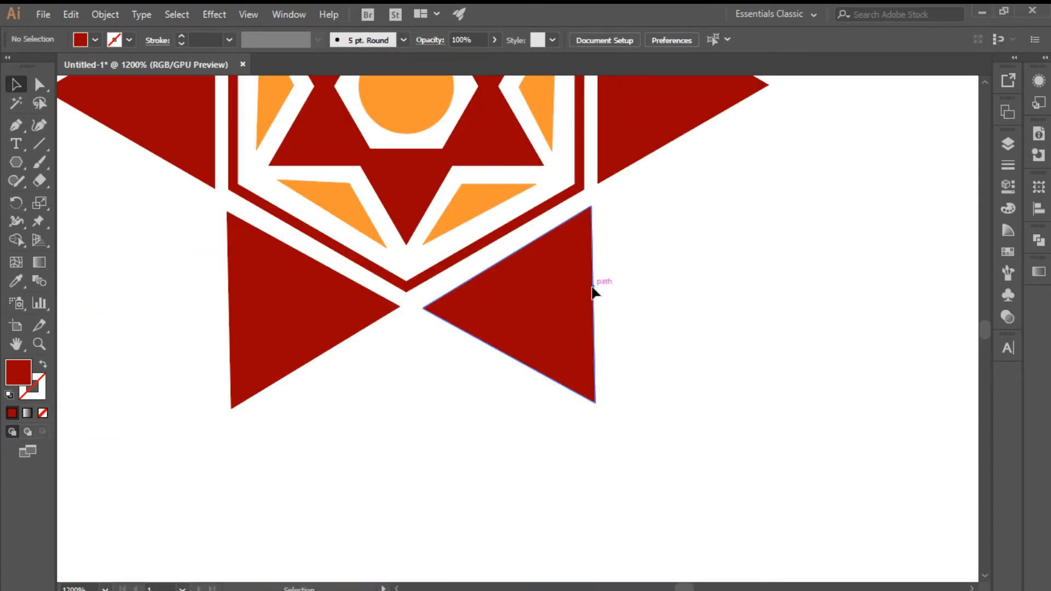
drag(594, 291, 558, 312)
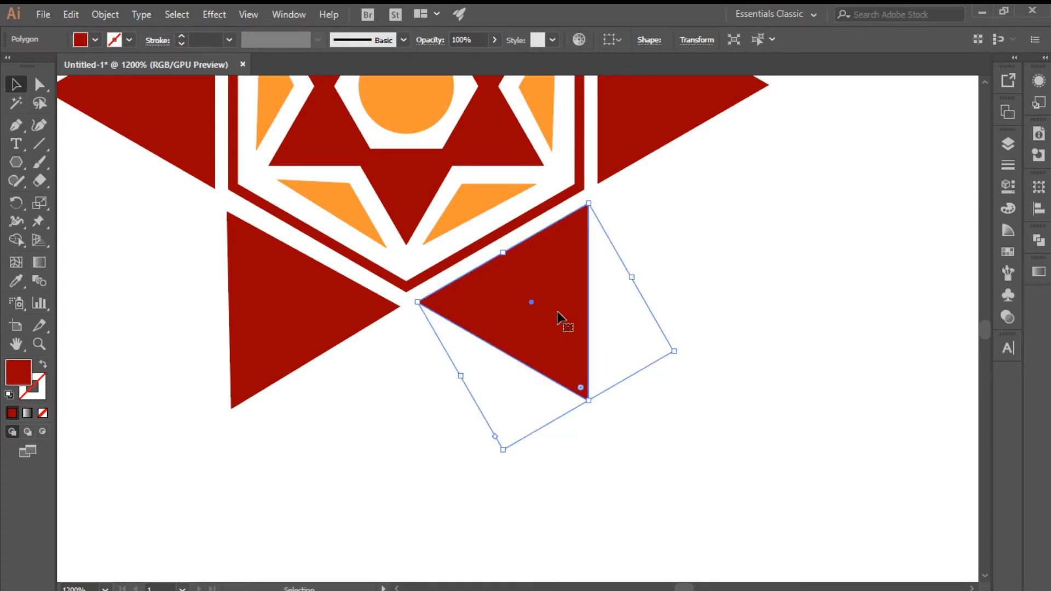
click(274, 307)
mouse_move(298, 324)
mouse_down()
mouse_move(410, 291)
mouse_move(322, 308)
mouse_move(303, 340)
mouse_up()
click(423, 399)
click(413, 415)
drag(580, 338, 578, 337)
click(608, 395)
drag(656, 101, 656, 101)
click(695, 327)
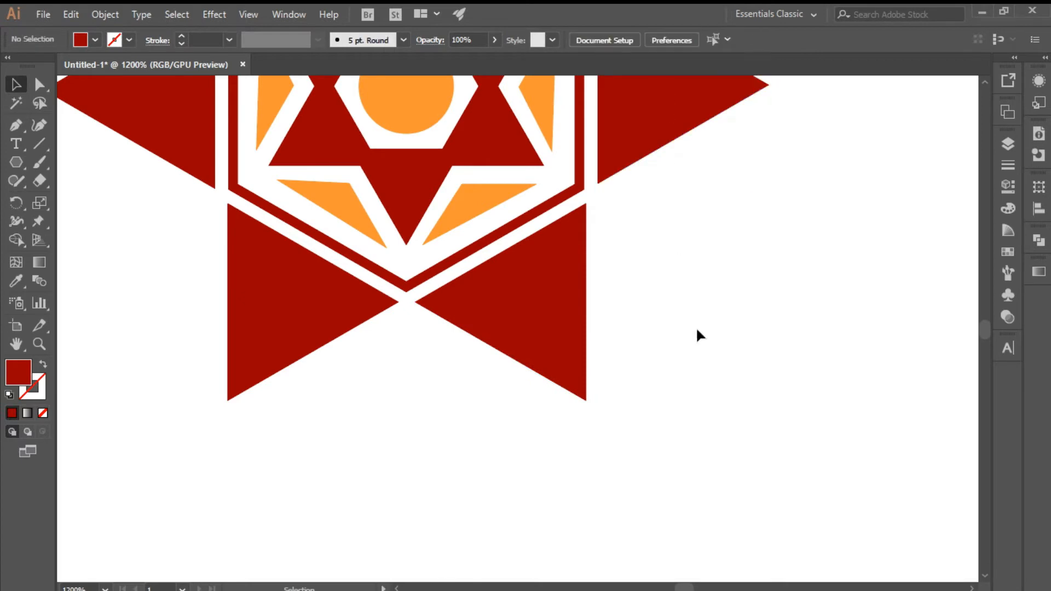
Step: Select all six outer triangles and try the orange C=0 M=35 Y=85 K=0 and a lighter red as their fill
key(ctrl+minus)
key(ctrl+minus)
key(ctrl+minus)
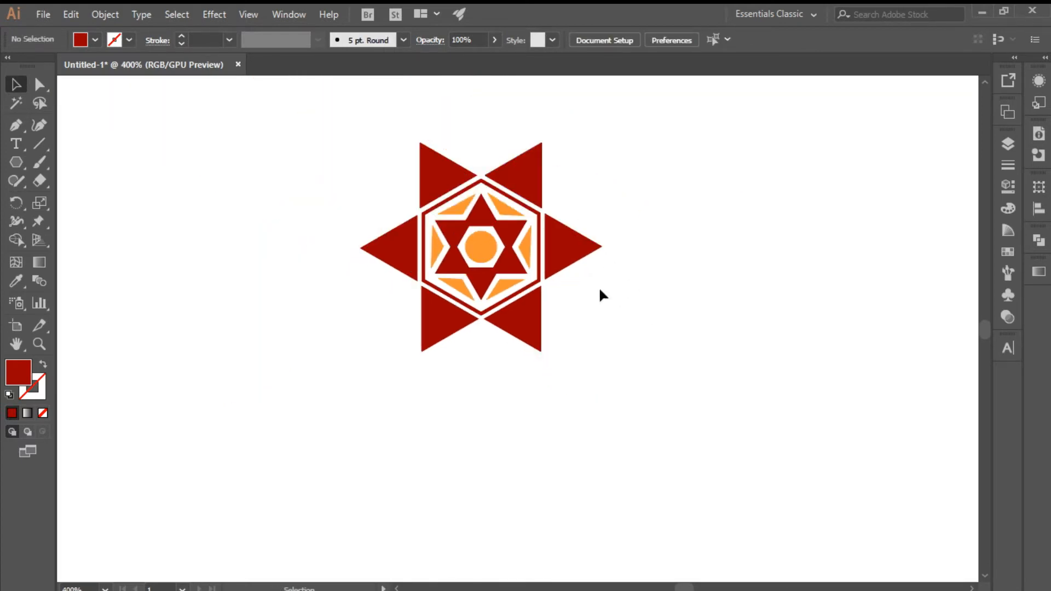
drag(599, 287, 552, 205)
shift+click(517, 167)
shift+click(429, 164)
shift+click(389, 251)
shift+click(448, 326)
shift+click(529, 331)
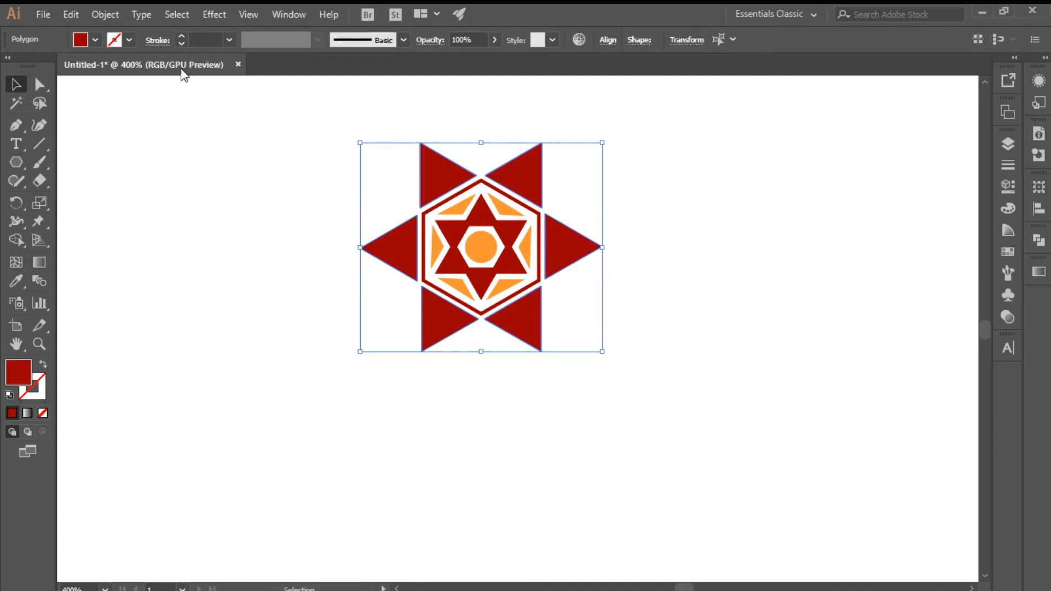
click(96, 40)
click(10, 77)
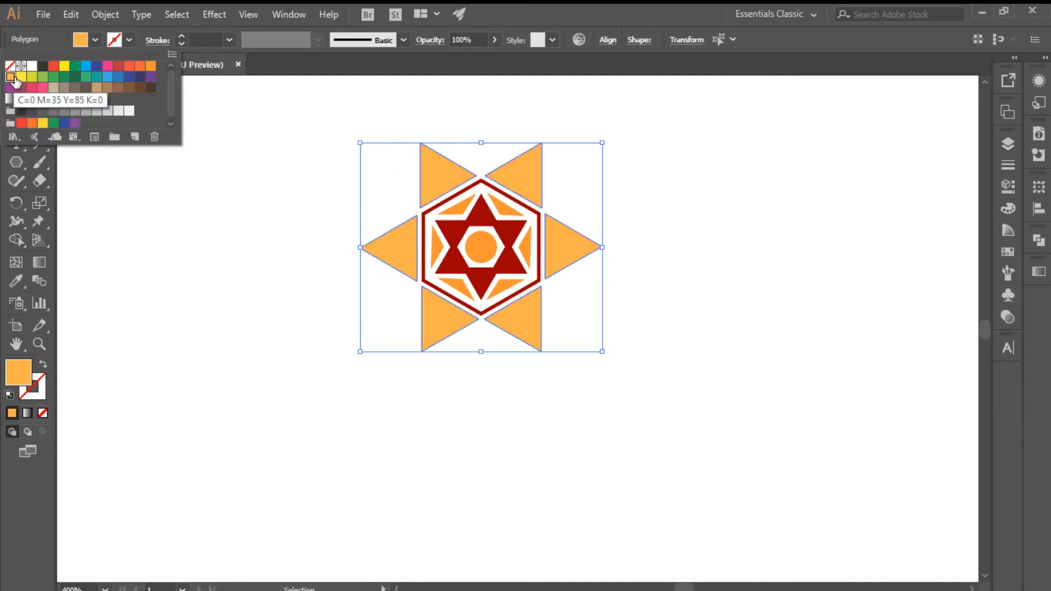
click(119, 66)
Step: Return the six outer triangles to the inner star's dark red with the Eyedropper
click(16, 284)
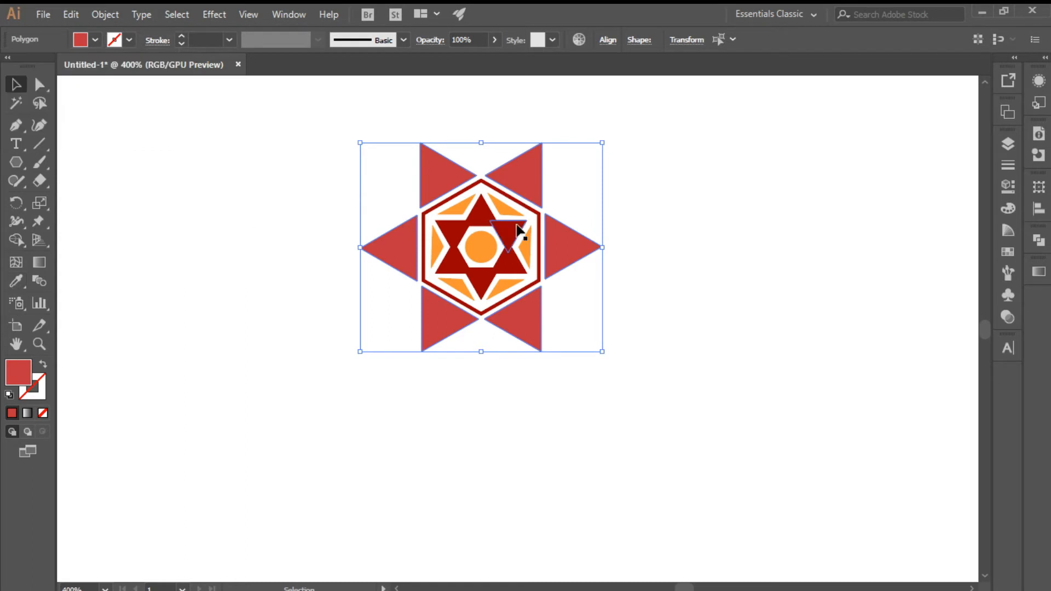
click(504, 236)
key(v)
click(218, 222)
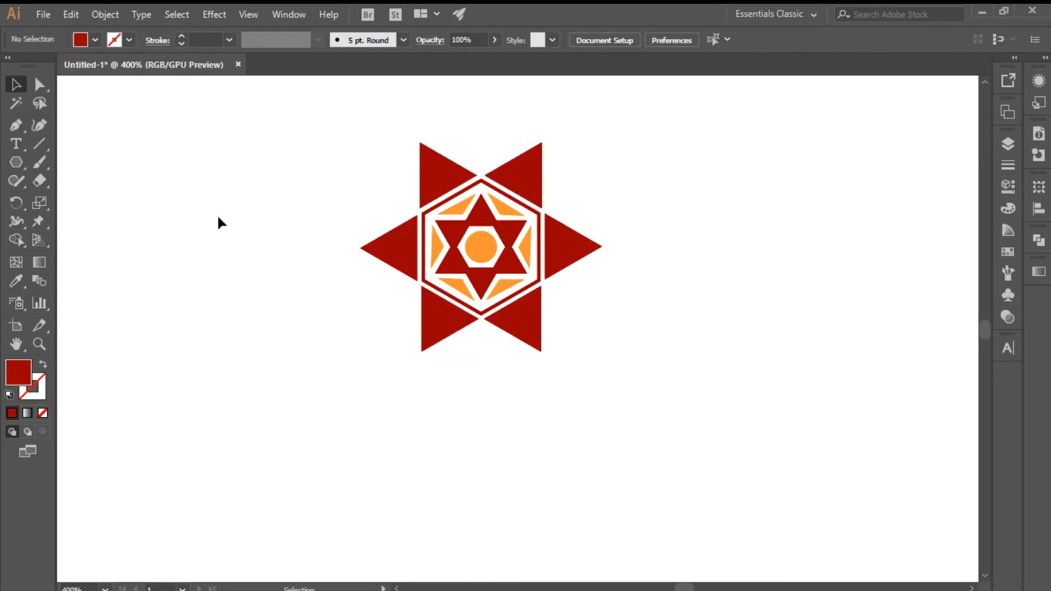
Step: Draw a small dark red square above the star, rotate it 45° and place it between the two upper triangles
drag(19, 159, 82, 162)
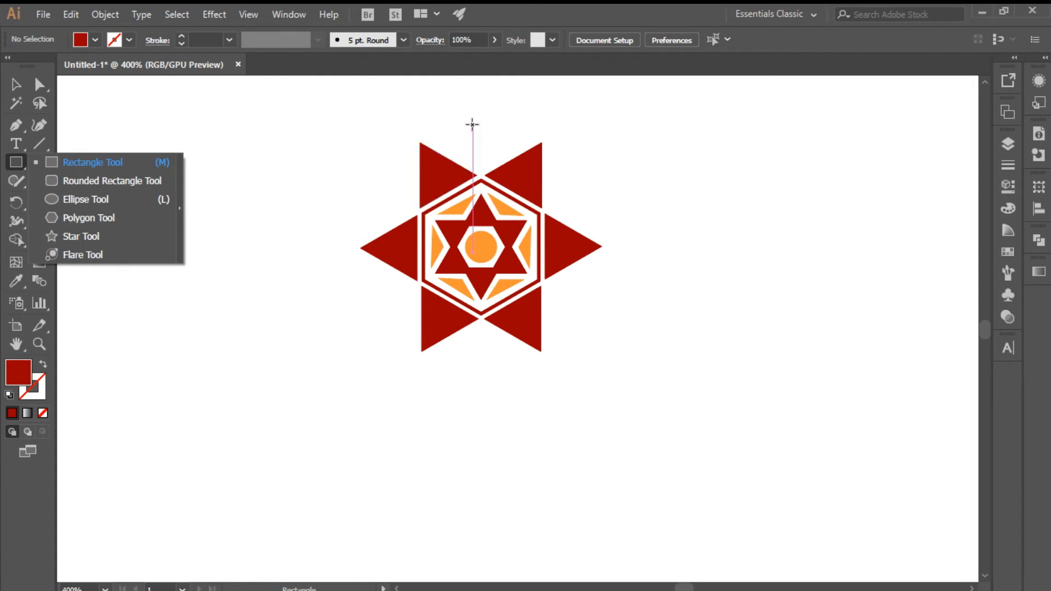
drag(476, 89, 514, 126)
click(15, 84)
scroll(523, 95, up, 3)
drag(519, 167, 483, 226)
click(438, 202)
click(560, 195)
click(486, 229)
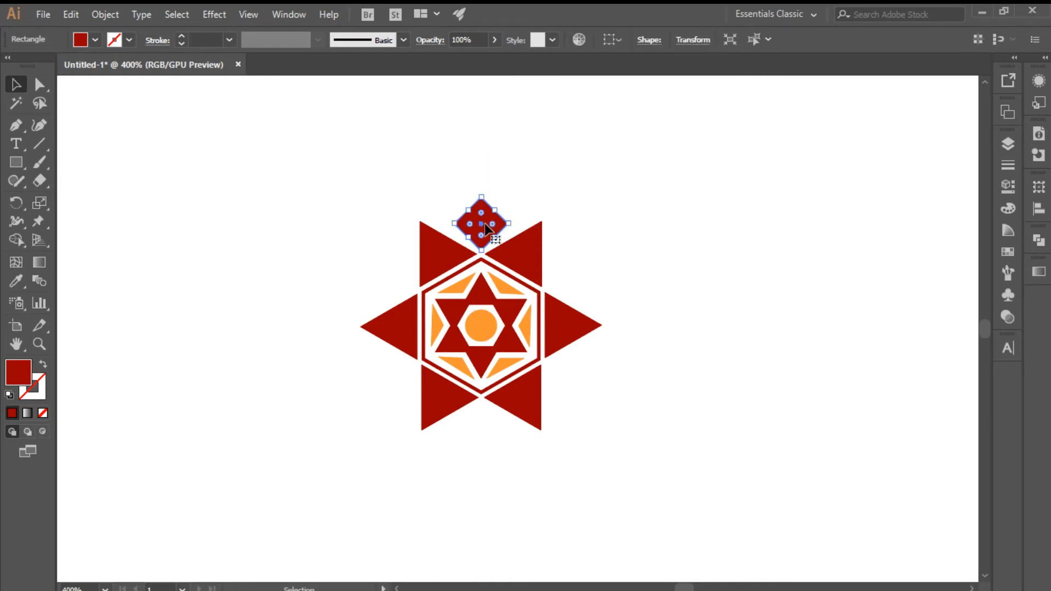
Step: Narrow the diamond by moving its left and right corner points inward by equal amounts with Direct Selection
key(ctrl+equal)
key(ctrl+equal)
key(ctrl+equal)
key(ctrl+equal)
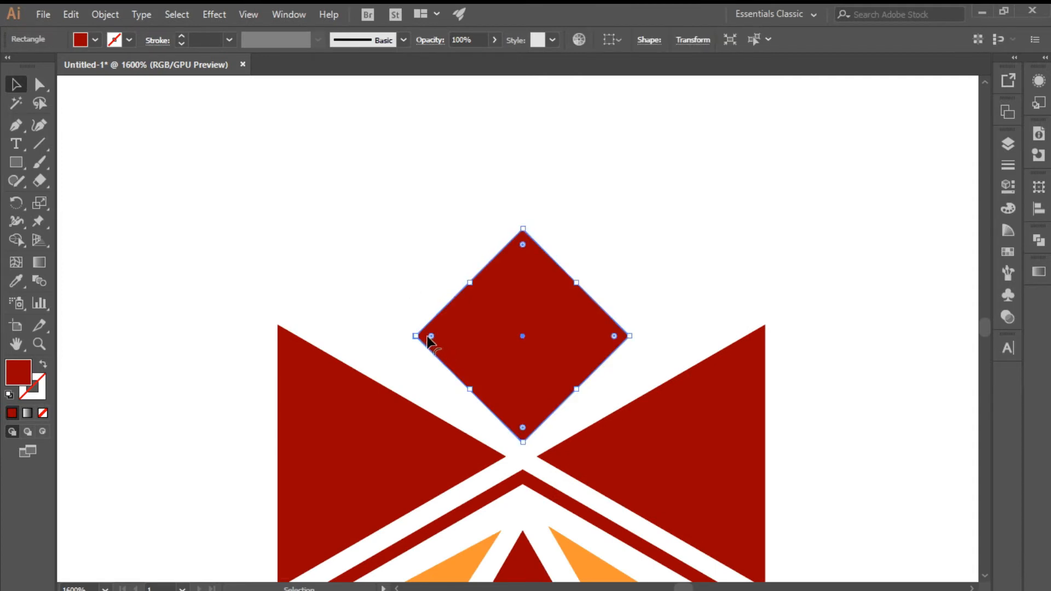
drag(417, 336, 456, 336)
key(ctrl+z)
key(a)
click(415, 336)
drag(629, 337, 596, 336)
key(ctrl+z)
click(630, 337)
mouse_move(457, 336)
mouse_down()
mouse_move(436, 336)
mouse_move(449, 336)
mouse_up()
key(v)
click(293, 193)
key(ctrl+minus)
key(ctrl+minus)
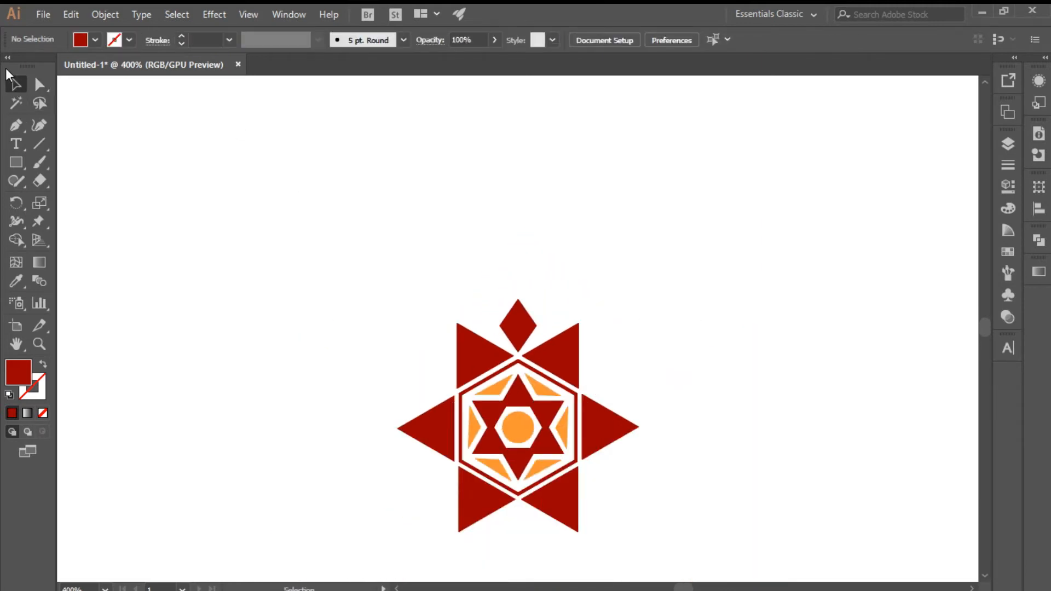
click(535, 338)
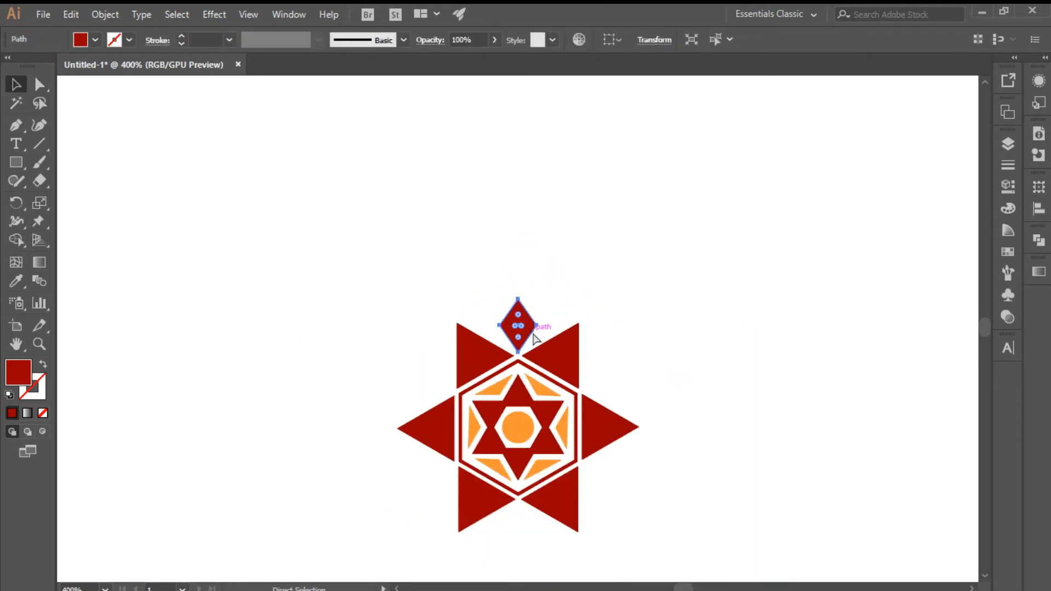
click(445, 242)
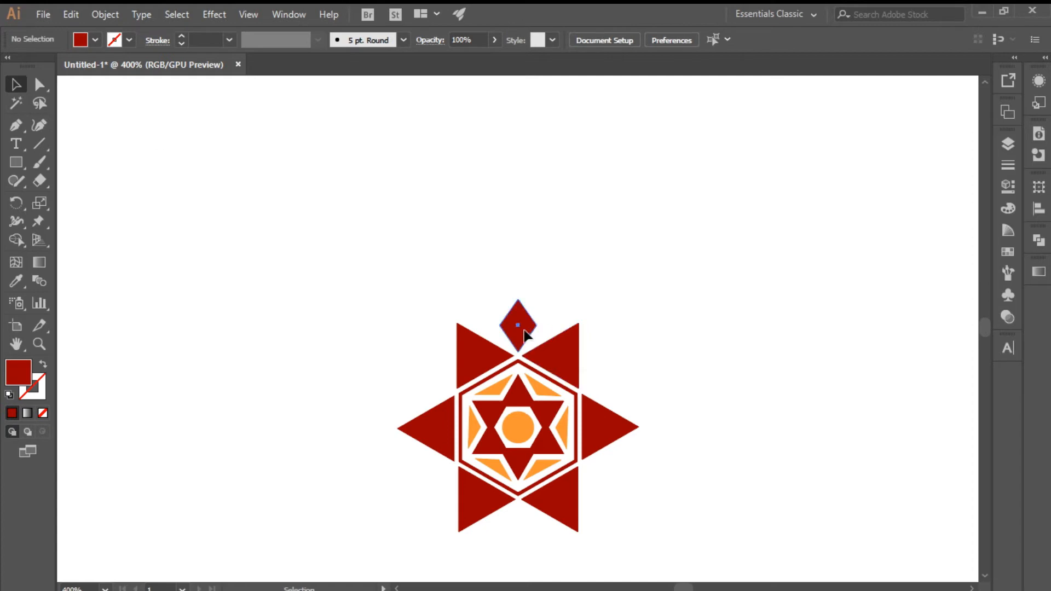
Step: Copy the diamond rotated 60° around the mandala's center and repeat until six diamonds surround it
click(519, 333)
key(r)
click(517, 428)
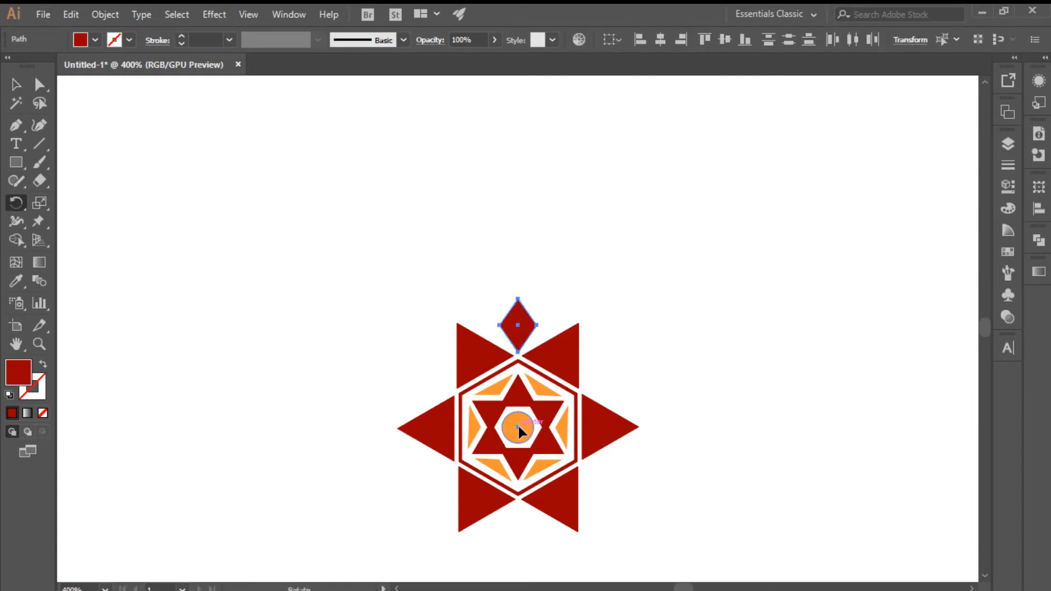
alt+click(517, 425)
click(57, 174)
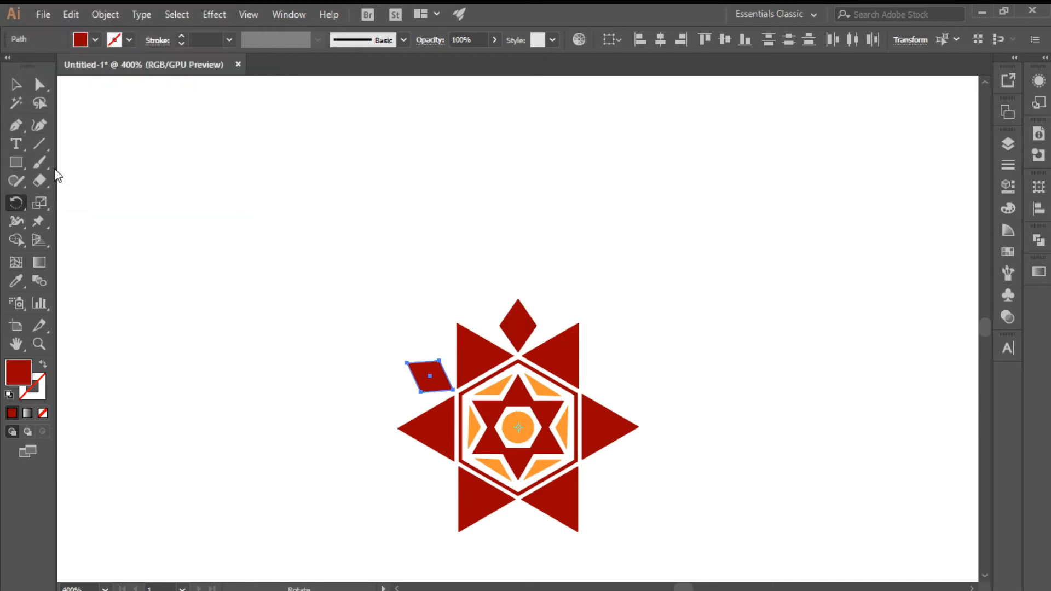
key(ctrl+d)
key(ctrl+d)
key(ctrl+d)
key(ctrl+d)
key(v)
click(211, 271)
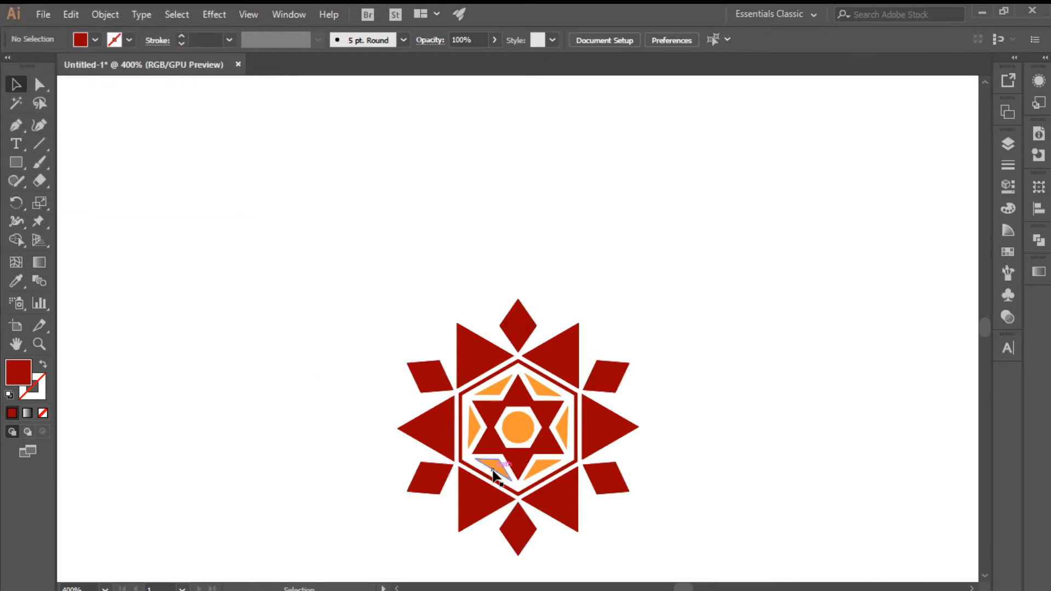
Step: Select the six diamonds, fill them with an orange swatch and deepen it to a saturated orange-red
click(518, 528)
shift+click(429, 477)
shift+click(430, 376)
shift+click(518, 325)
shift+click(606, 376)
shift+click(623, 481)
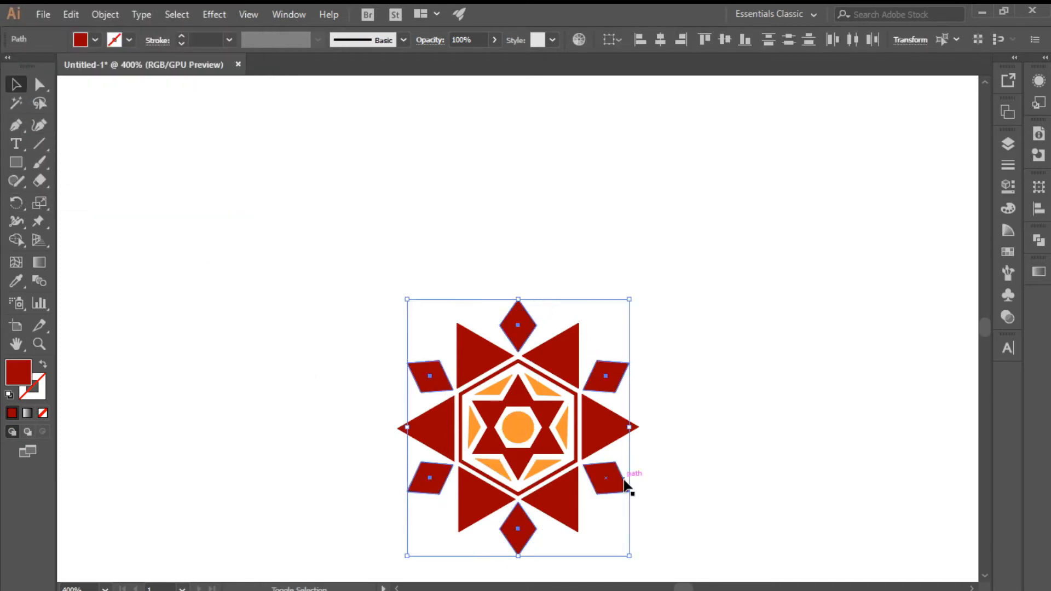
click(95, 40)
click(140, 66)
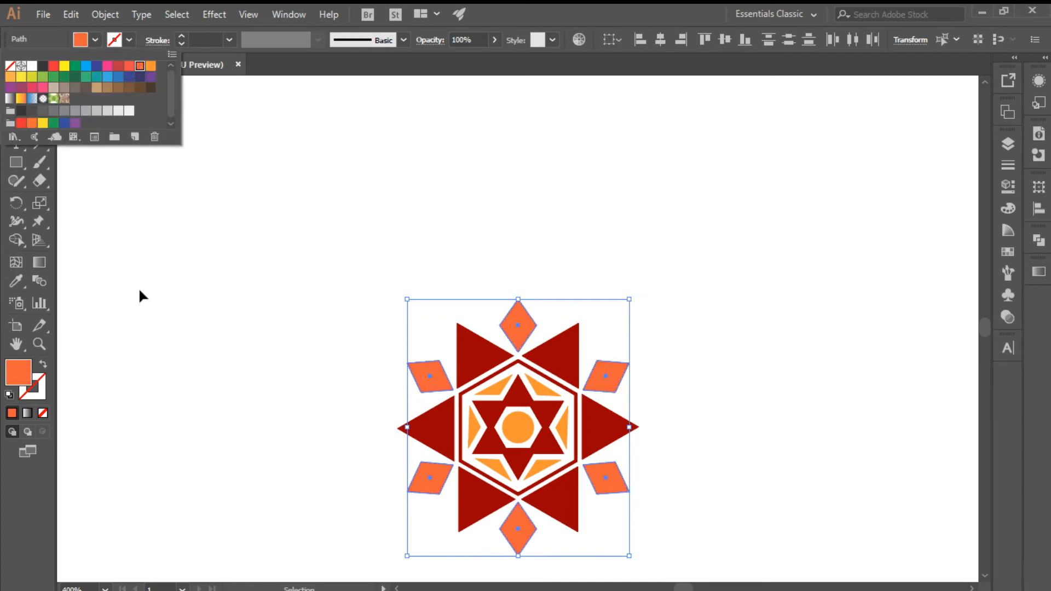
double_click(18, 370)
click(211, 92)
click(375, 70)
click(490, 225)
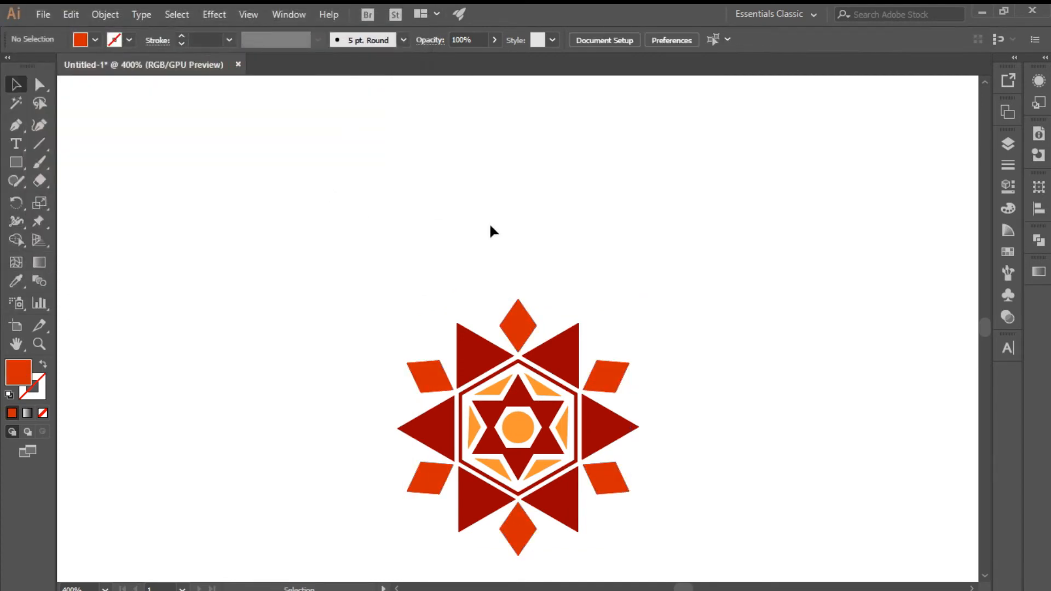
Step: Draw a circle about 2 mm in diameter centered above the top diamond and move it closer to the diamond's tip
drag(16, 159, 82, 197)
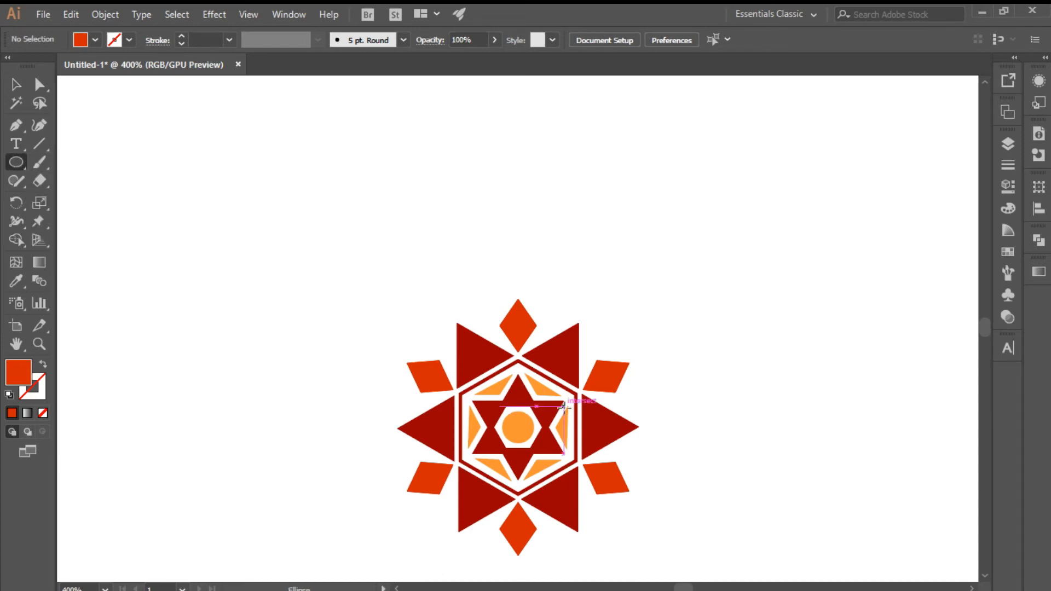
drag(517, 274, 526, 283)
key(v)
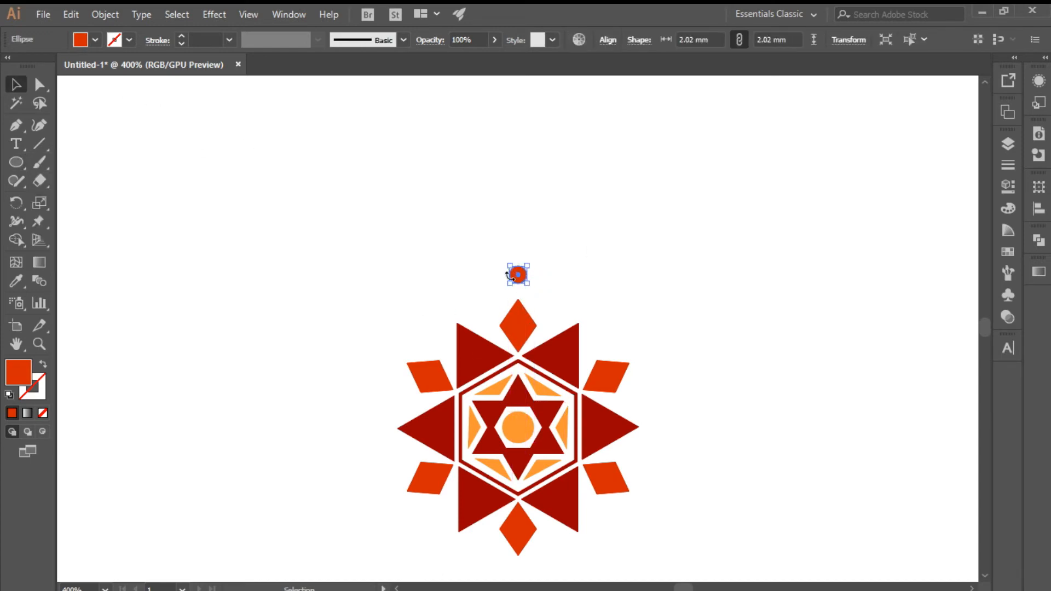
click(527, 272)
click(516, 274)
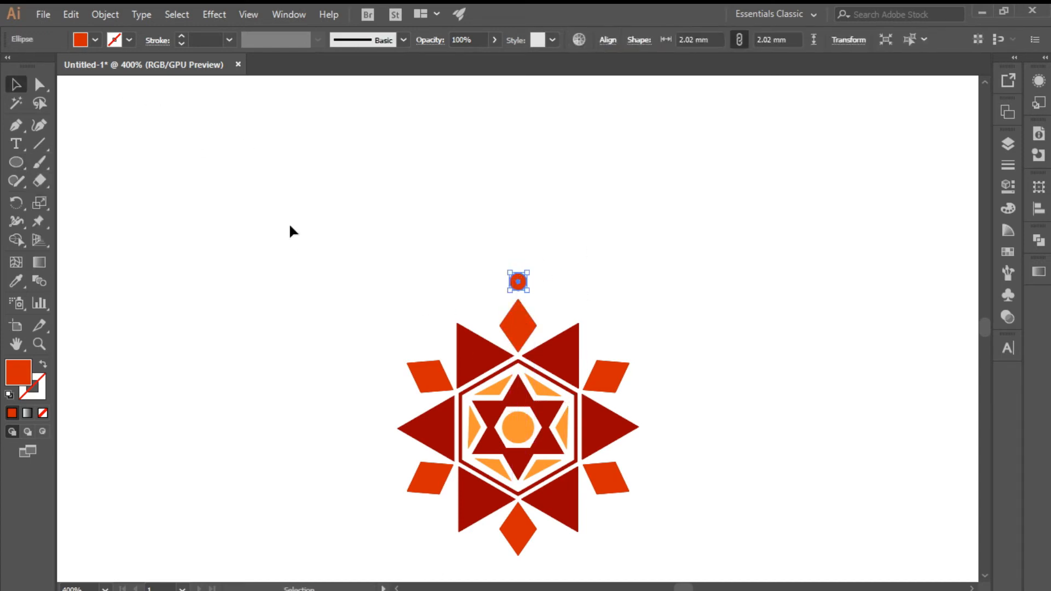
Step: Fill the small circle with the central circle's orange using the Eyedropper
click(103, 15)
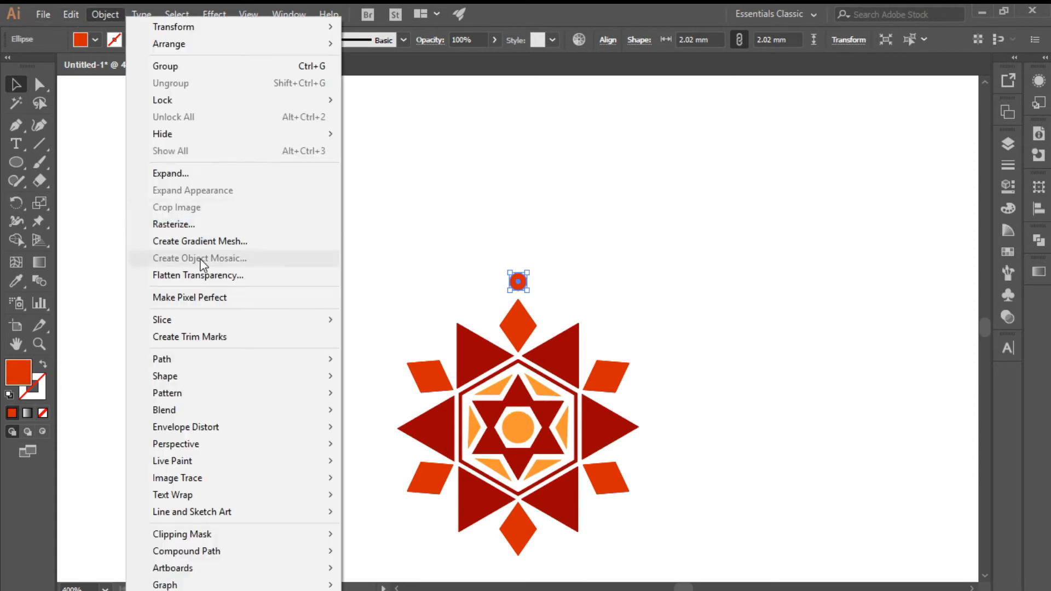
click(16, 203)
click(16, 281)
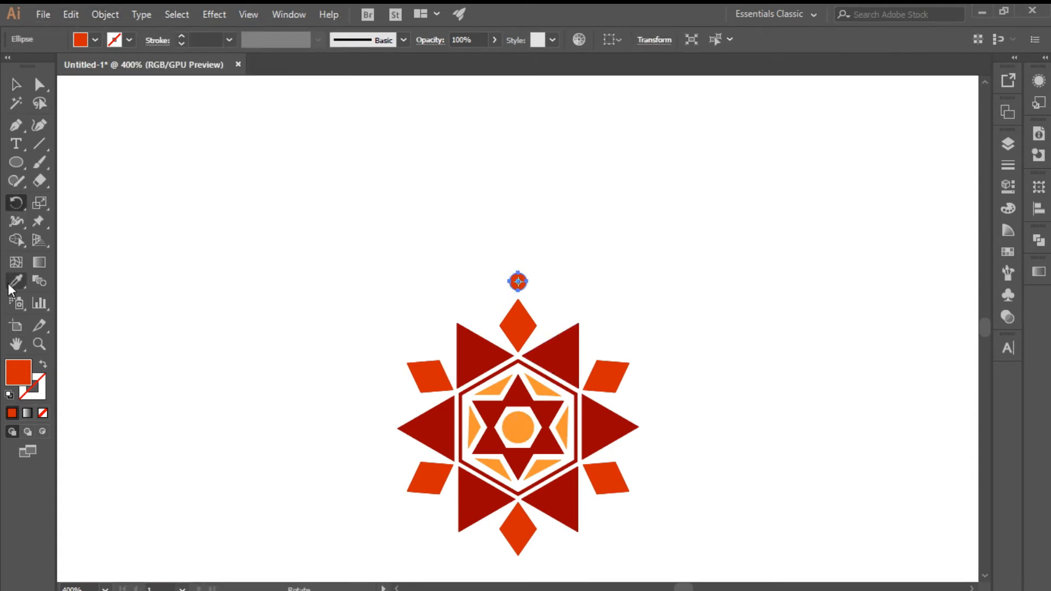
click(517, 427)
click(15, 202)
click(518, 426)
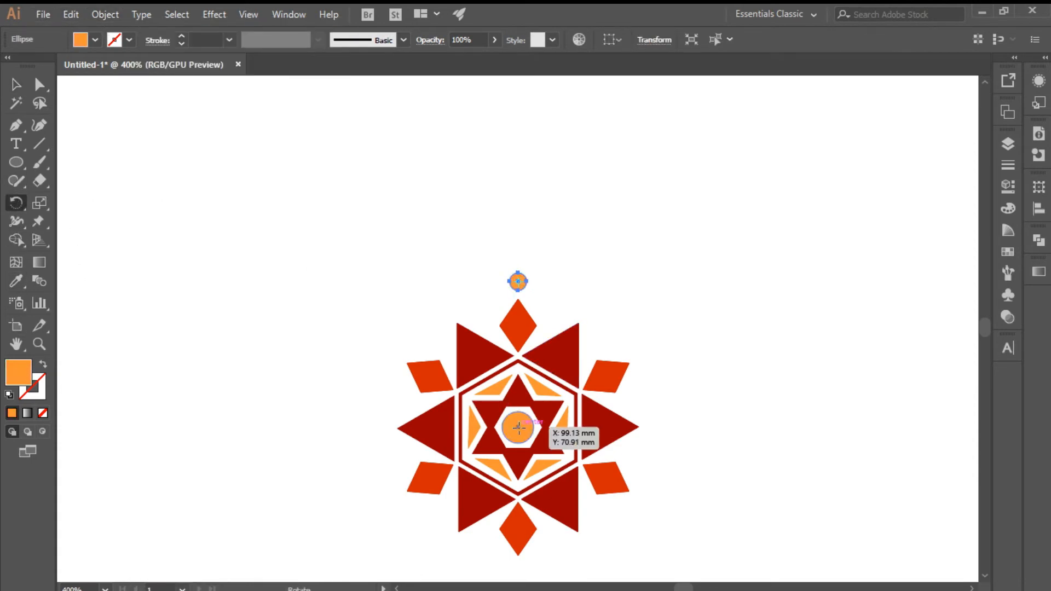
click(105, 15)
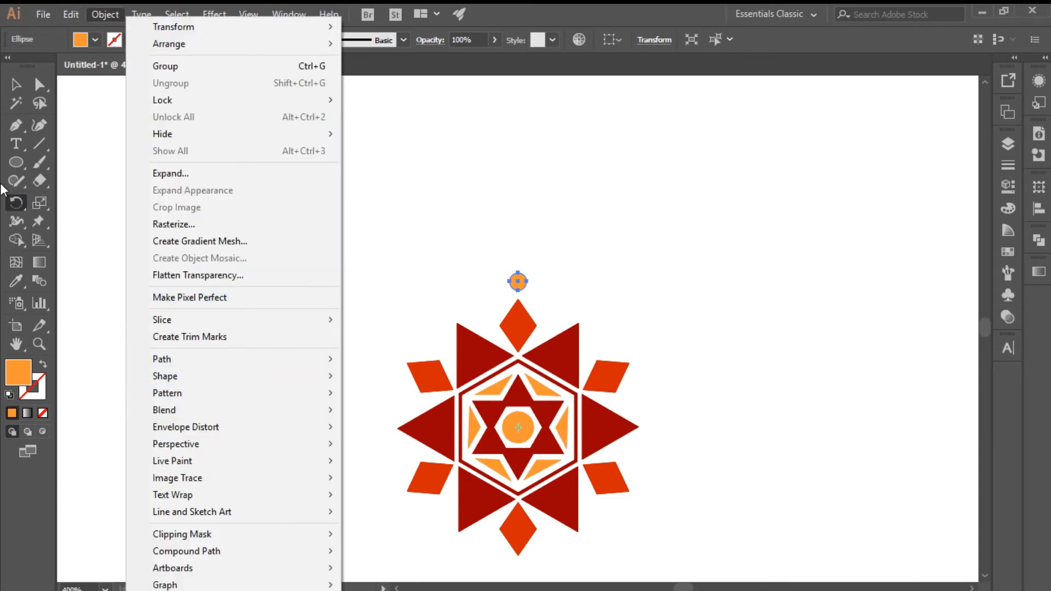
key(Escape)
alt+click(518, 427)
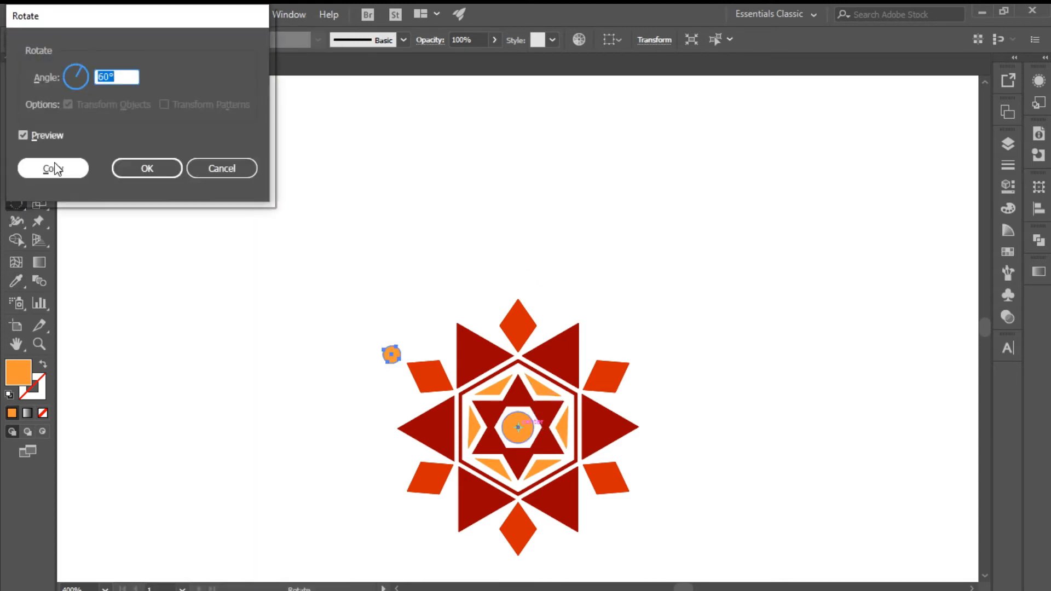
text(1)
key(BackSpace)
text(360/1)
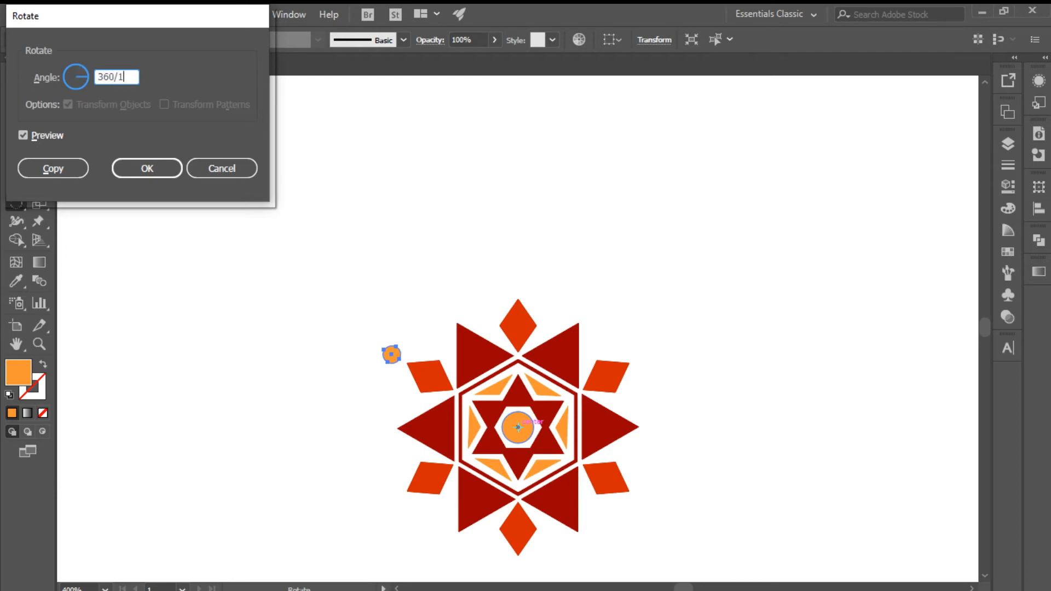
text(2)
click(126, 166)
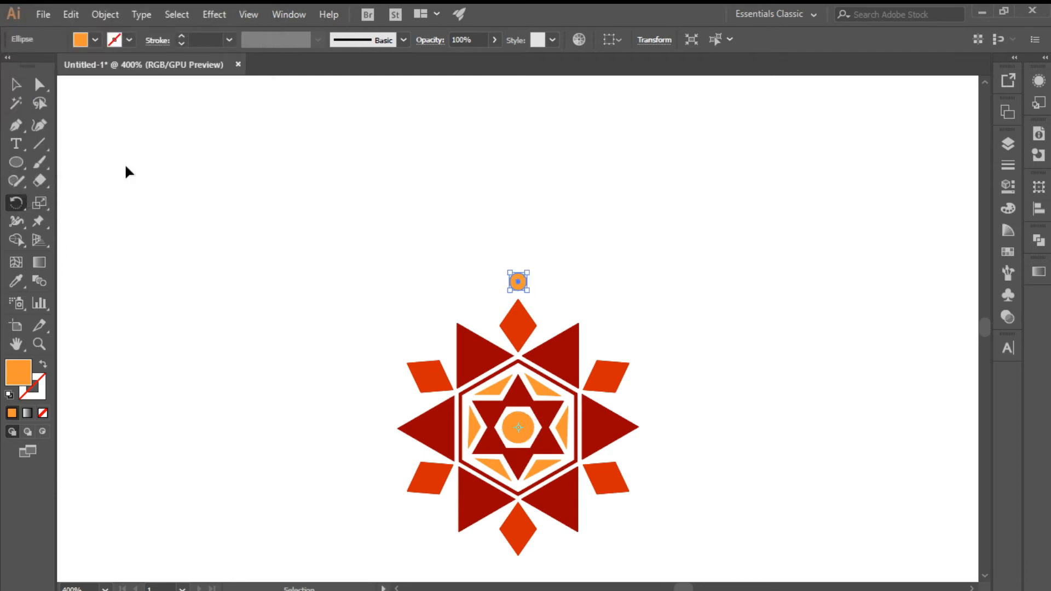
alt+click(521, 426)
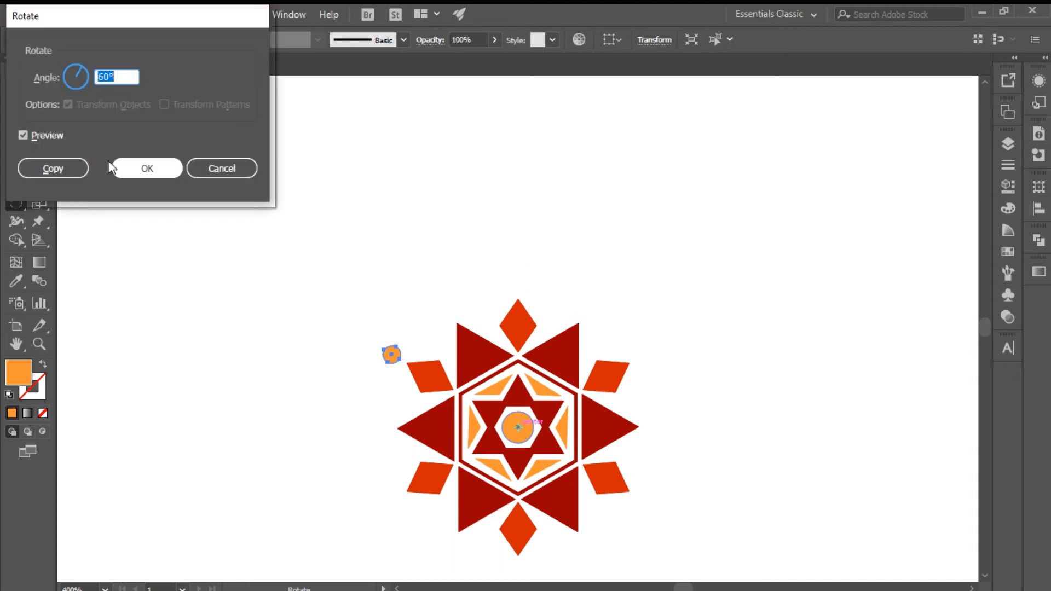
click(71, 167)
key(ctrl+z)
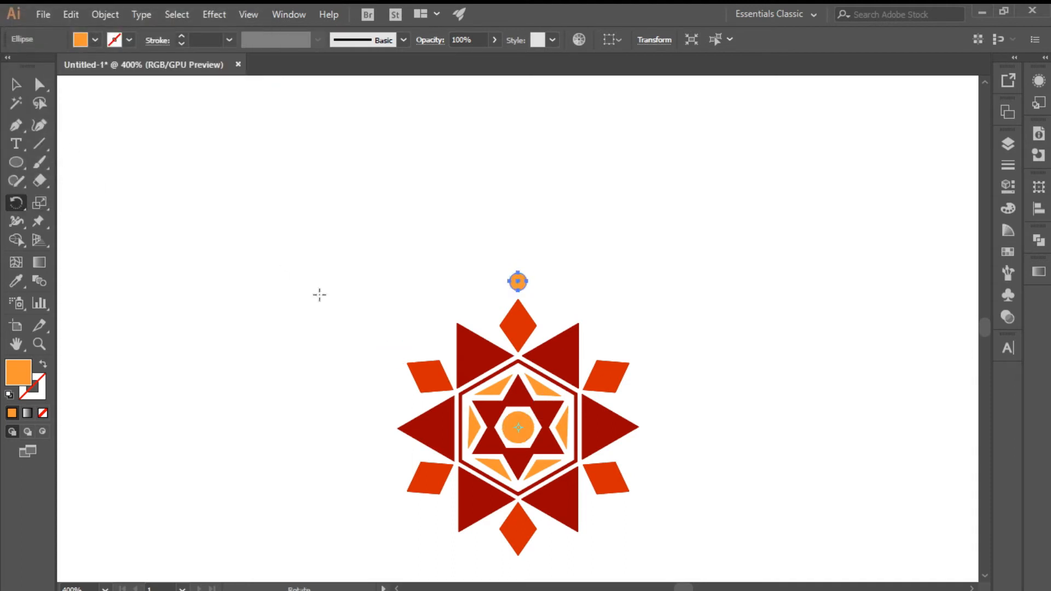
Step: Try previewing the small circle rotated 45°, 90° and 20° around the mandala's center
alt+click(517, 427)
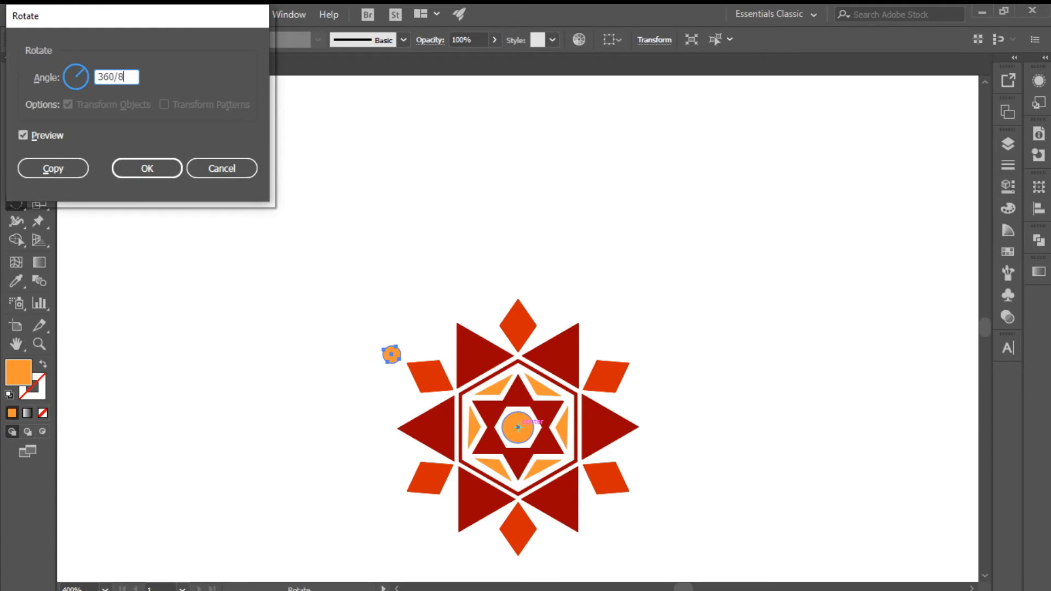
click(23, 135)
click(23, 136)
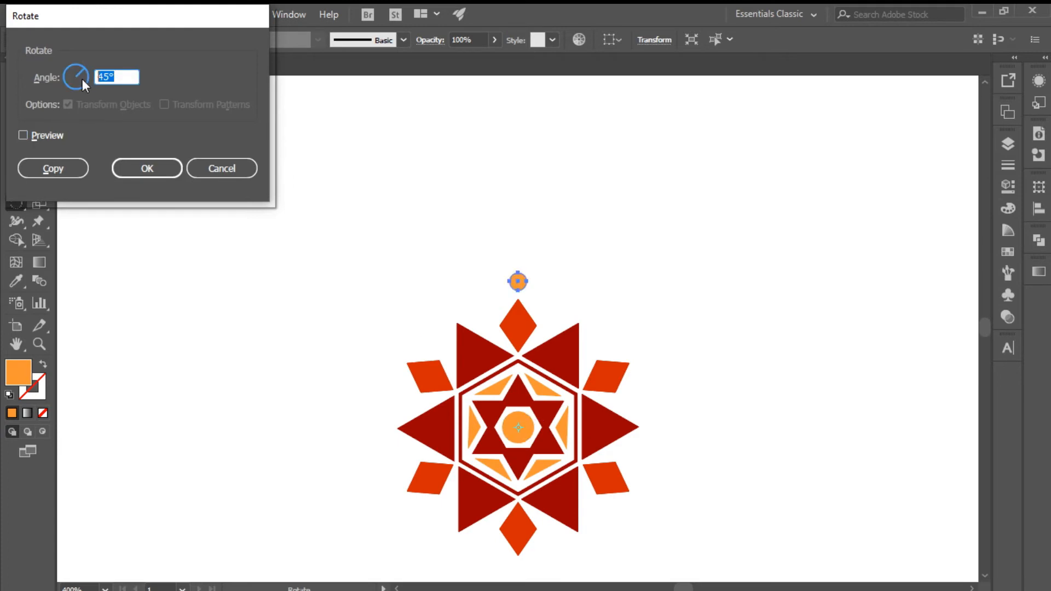
text(360/4)
click(23, 135)
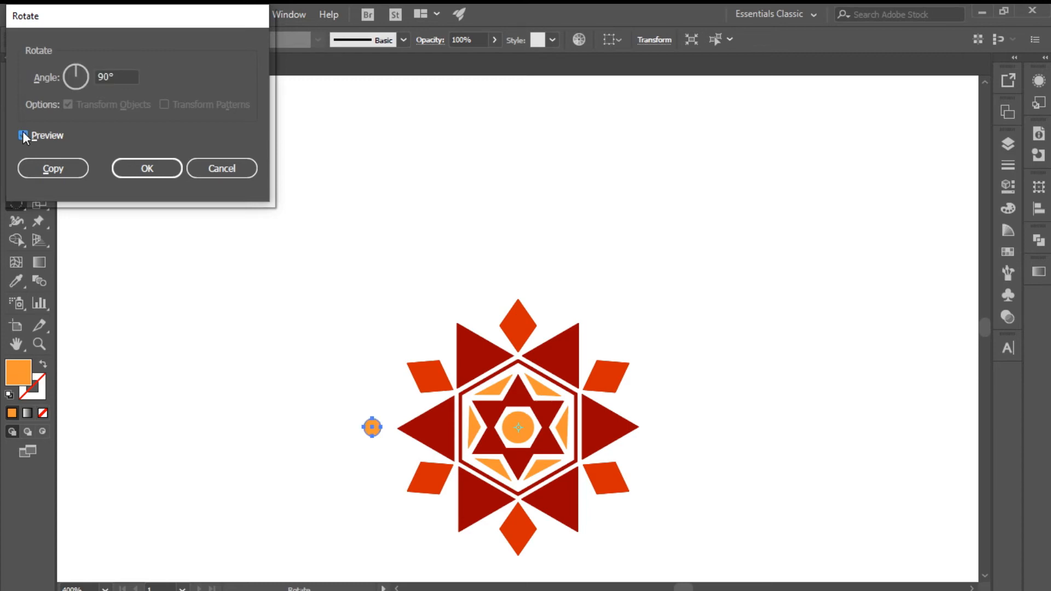
click(120, 75)
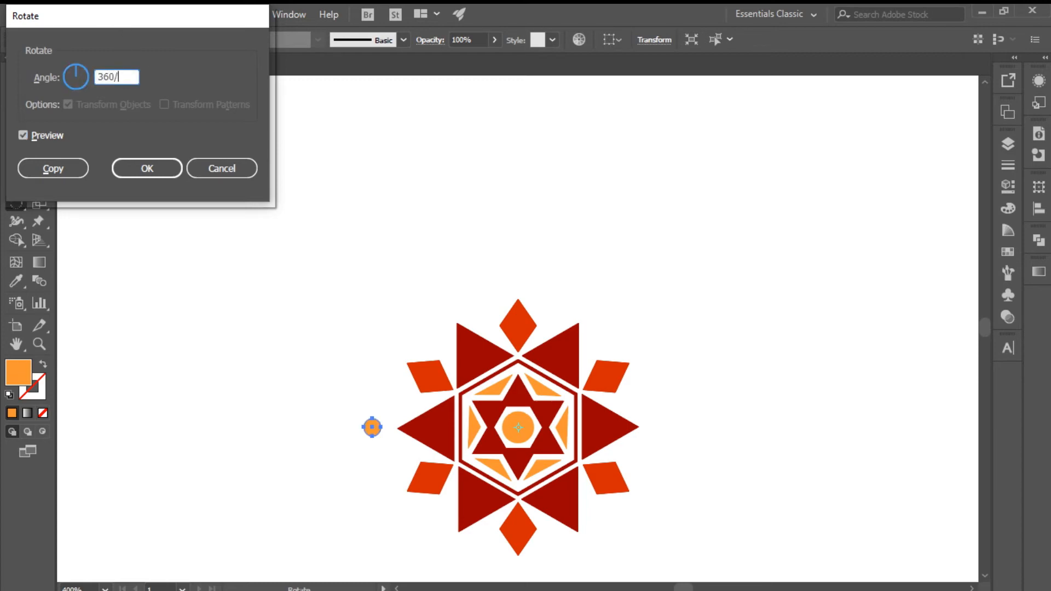
click(23, 136)
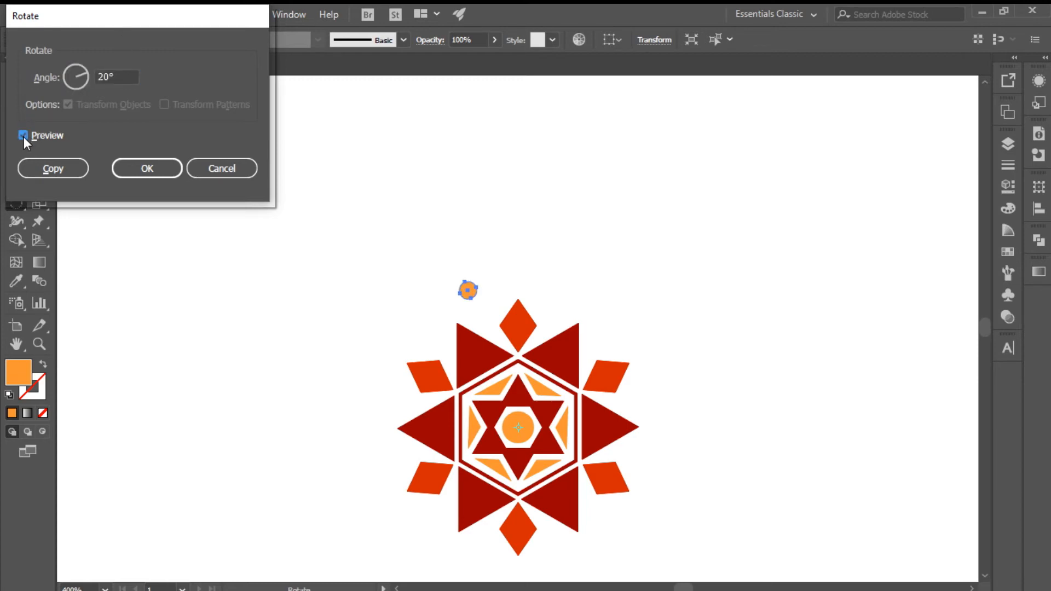
click(24, 137)
click(24, 137)
Step: Copy the small circle rotated 30° around the mandala's center and repeat until twelve circles form a ring
drag(119, 77, 59, 80)
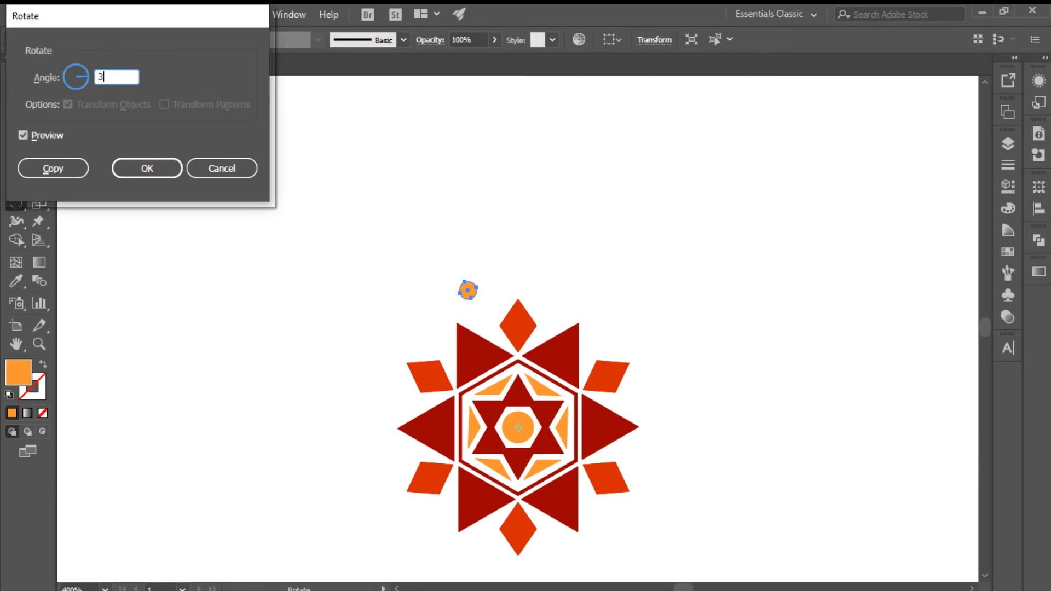
click(24, 136)
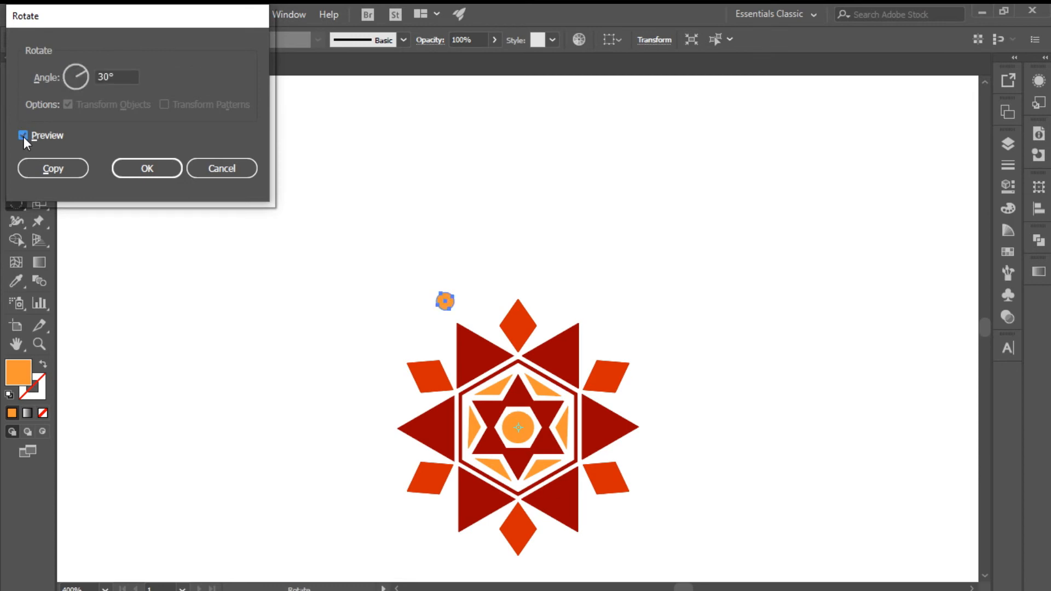
click(41, 166)
key(ctrl+d)
key(ctrl+d)
key(ctrl+d)
key(ctrl+d)
key(ctrl+d)
key(ctrl+d)
key(ctrl+d)
key(ctrl+d)
key(ctrl+d)
key(ctrl+d)
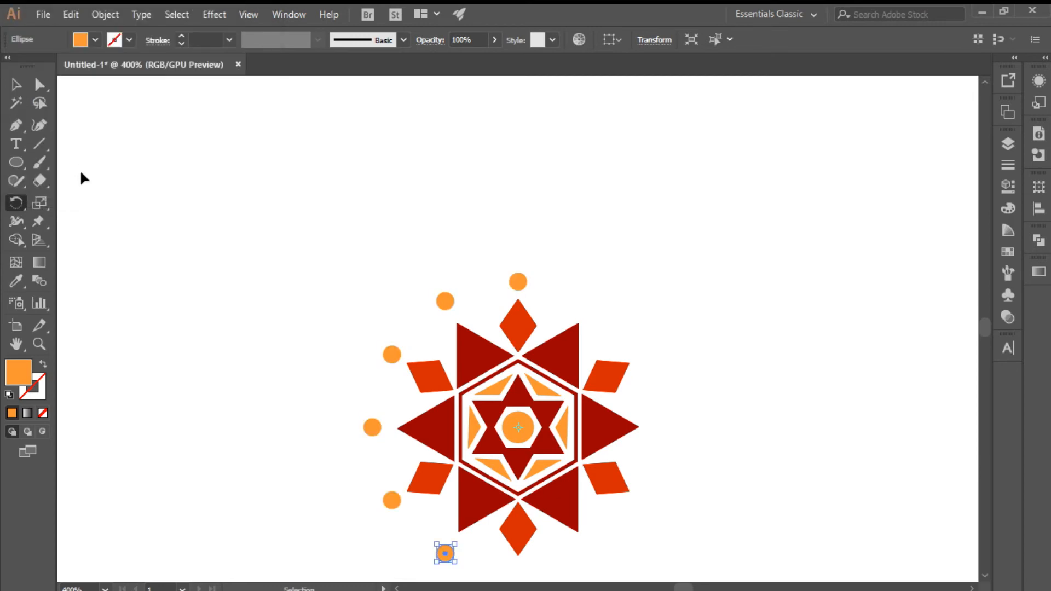
Step: Select the twelve ring circles and scale them toward the mandala's center until each is about 0.98 mm wide
key(v)
click(537, 290)
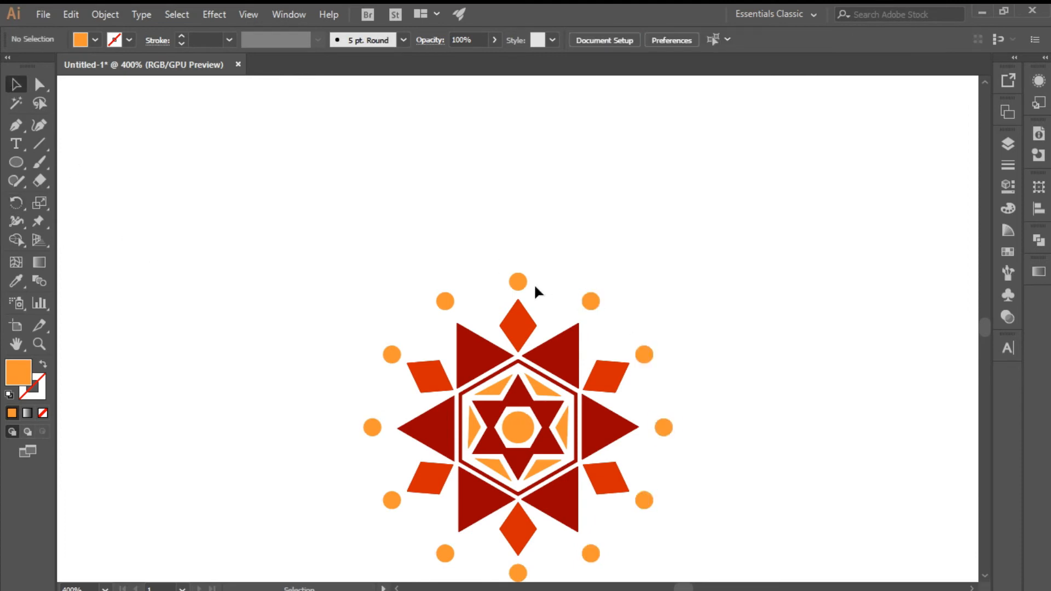
shift+click(518, 281)
shift+click(445, 301)
shift+click(391, 354)
shift+click(372, 427)
shift+click(391, 499)
shift+click(445, 553)
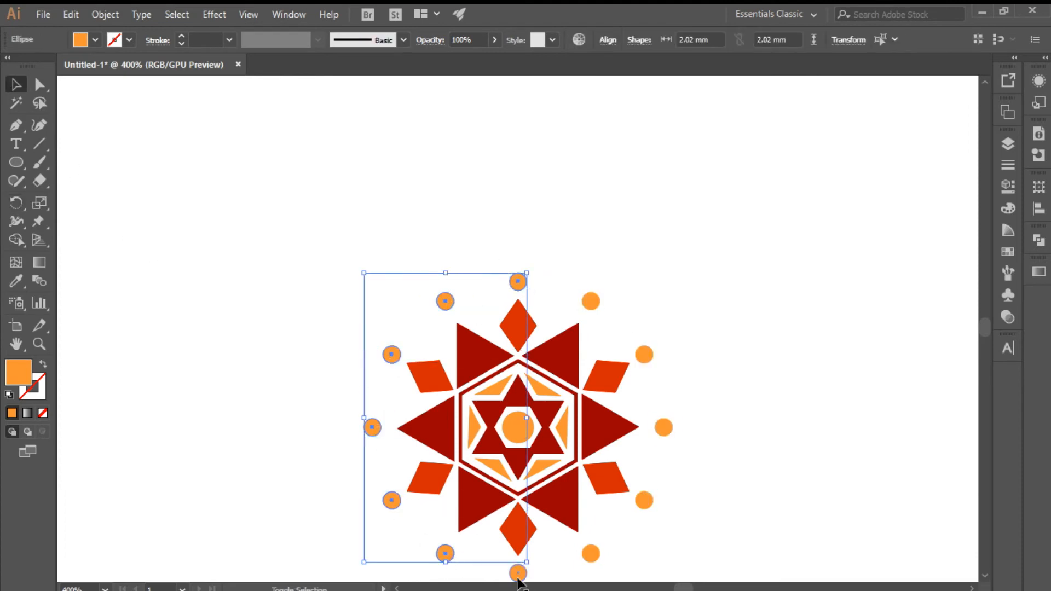
shift+click(517, 572)
shift+click(590, 553)
shift+click(643, 499)
shift+click(663, 427)
shift+click(645, 357)
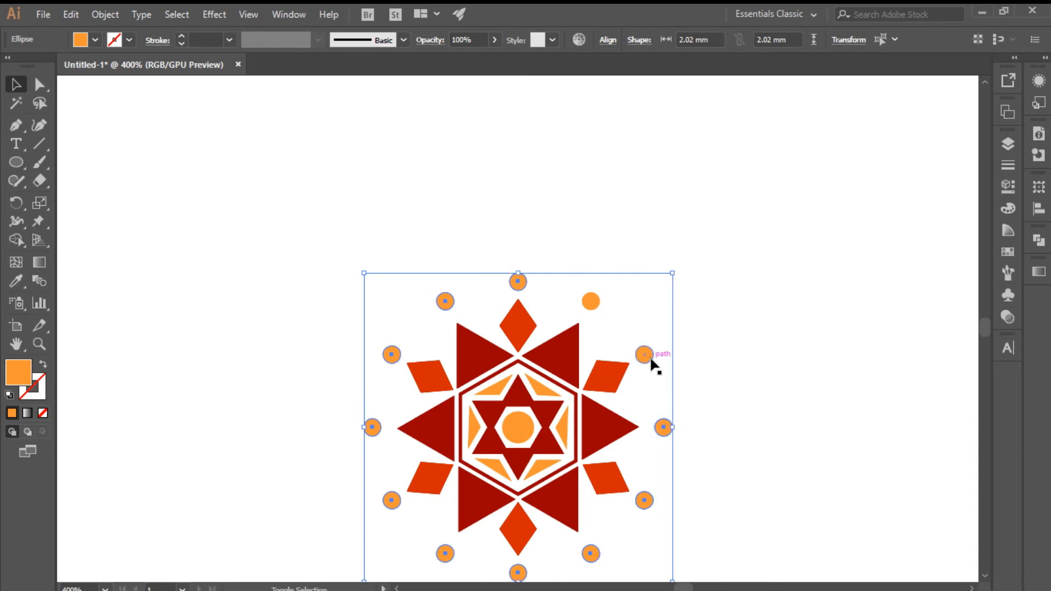
shift+click(591, 302)
key(a)
key(v)
drag(673, 274, 603, 353)
click(703, 434)
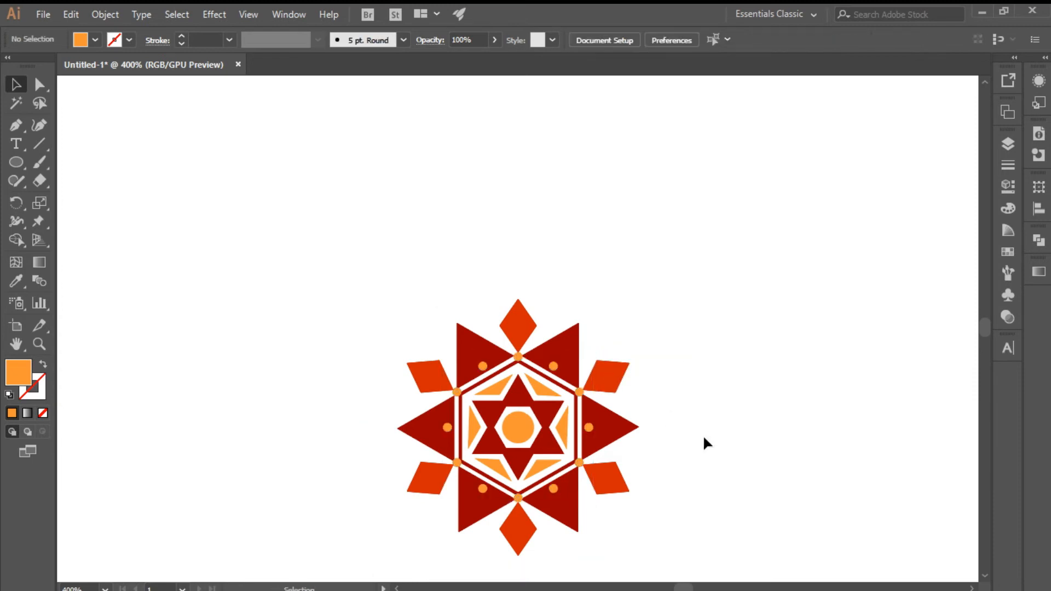
Step: Try filling the twelve small circles with a yellow swatch
click(590, 428)
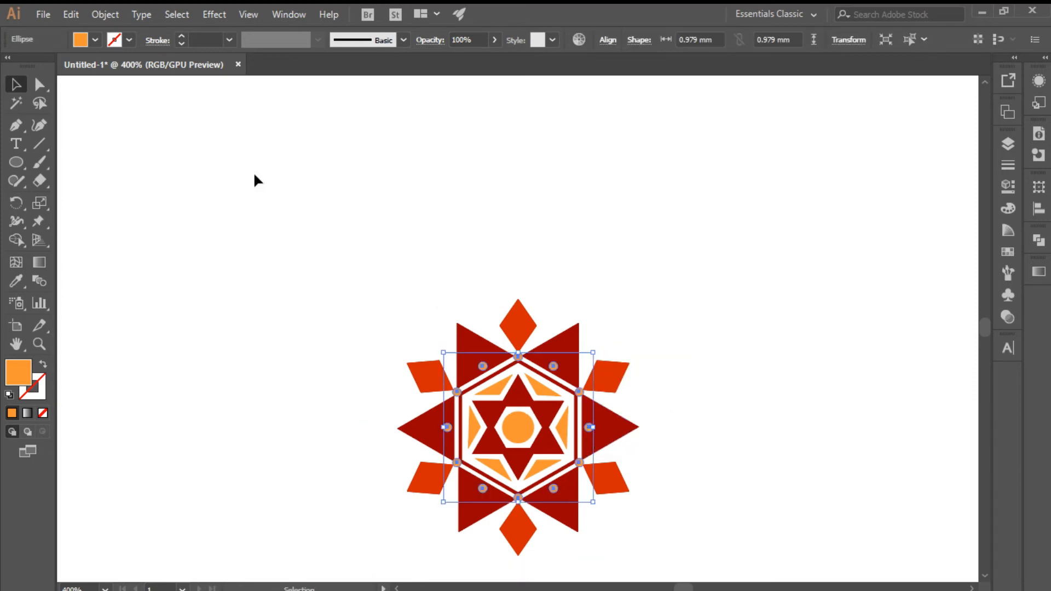
click(95, 40)
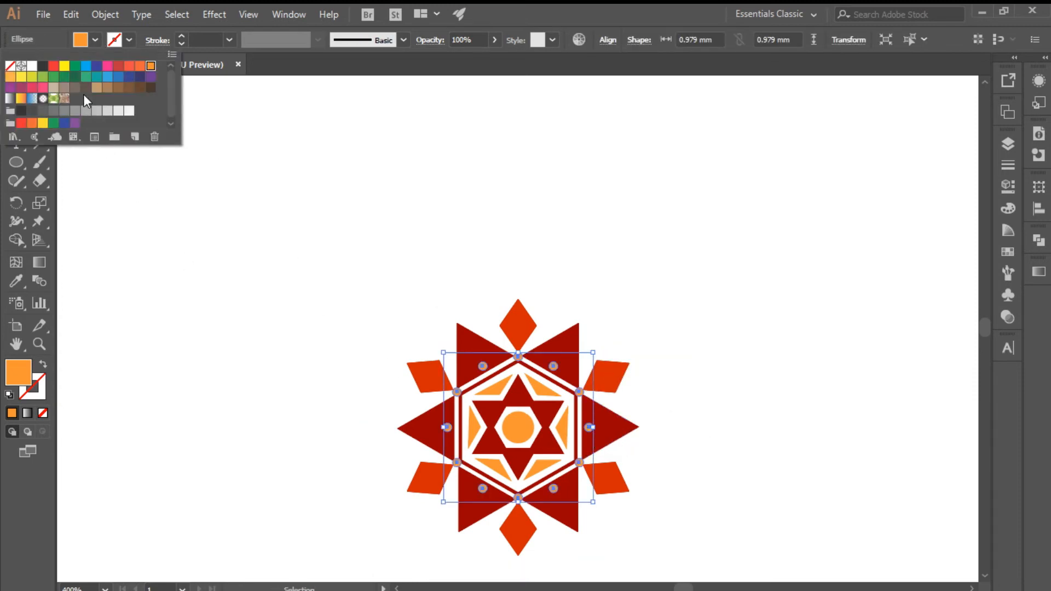
click(21, 77)
click(279, 386)
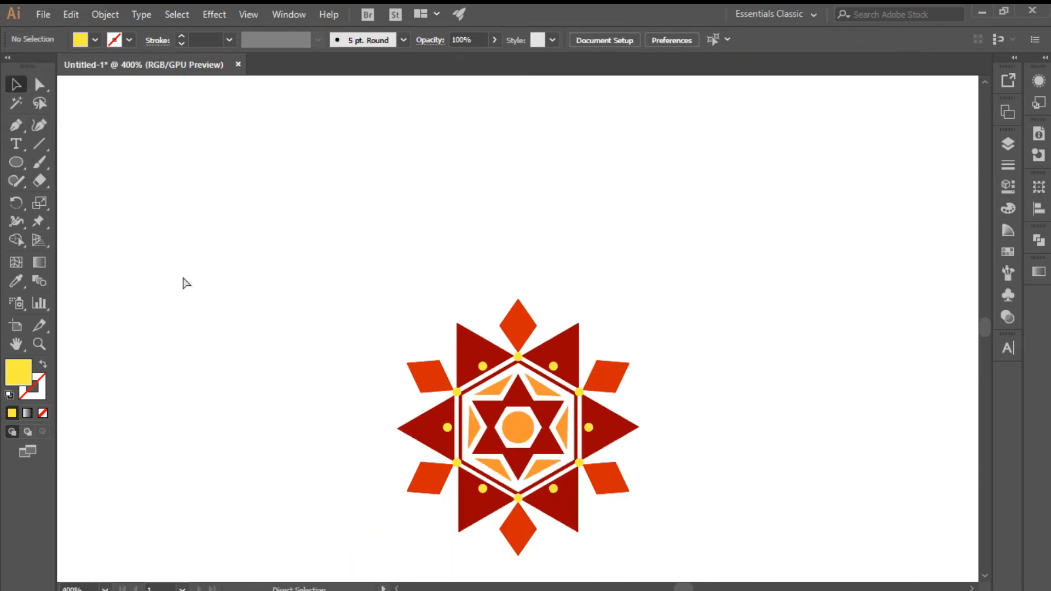
Step: Recolor the twelve small circles with the diamonds' orange-red using the Eyedropper
click(554, 366)
key(i)
click(509, 308)
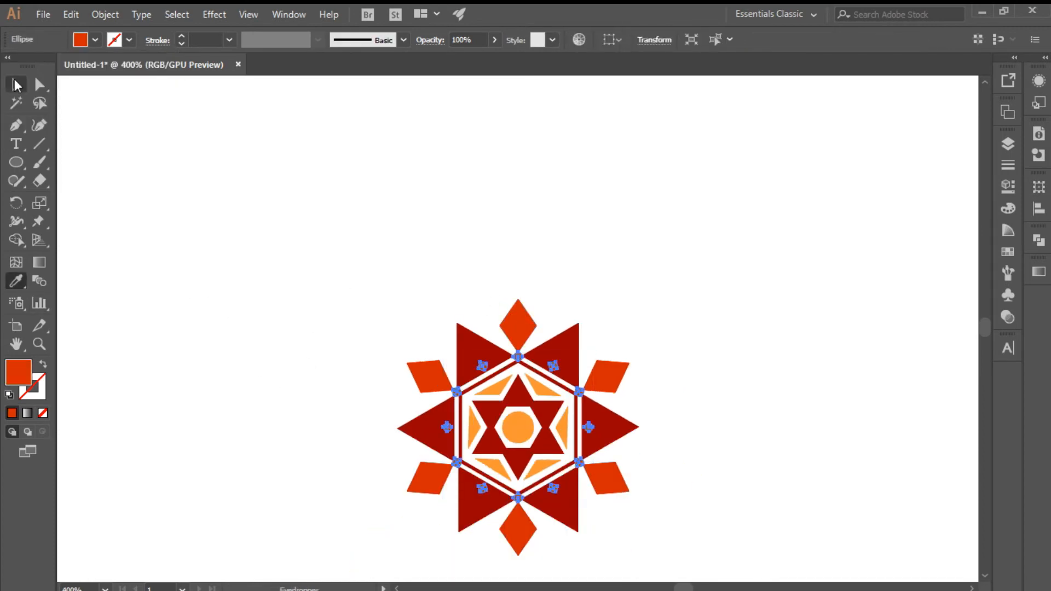
click(16, 84)
click(186, 222)
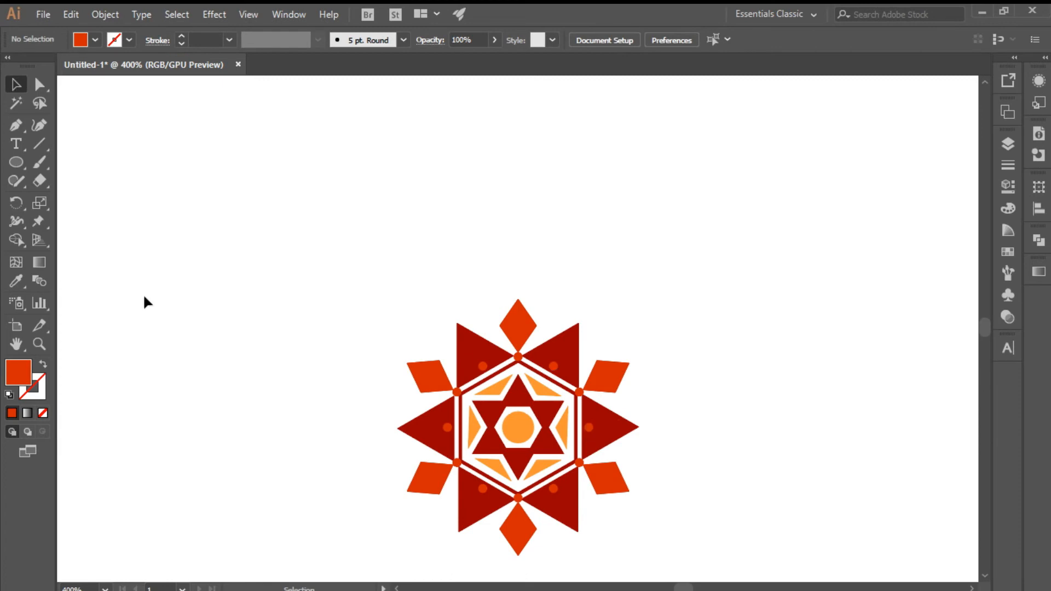
Step: Add a concentric circle about 1.48 mm wide inside the central circle and fill it with the diamonds' orange-red
click(527, 440)
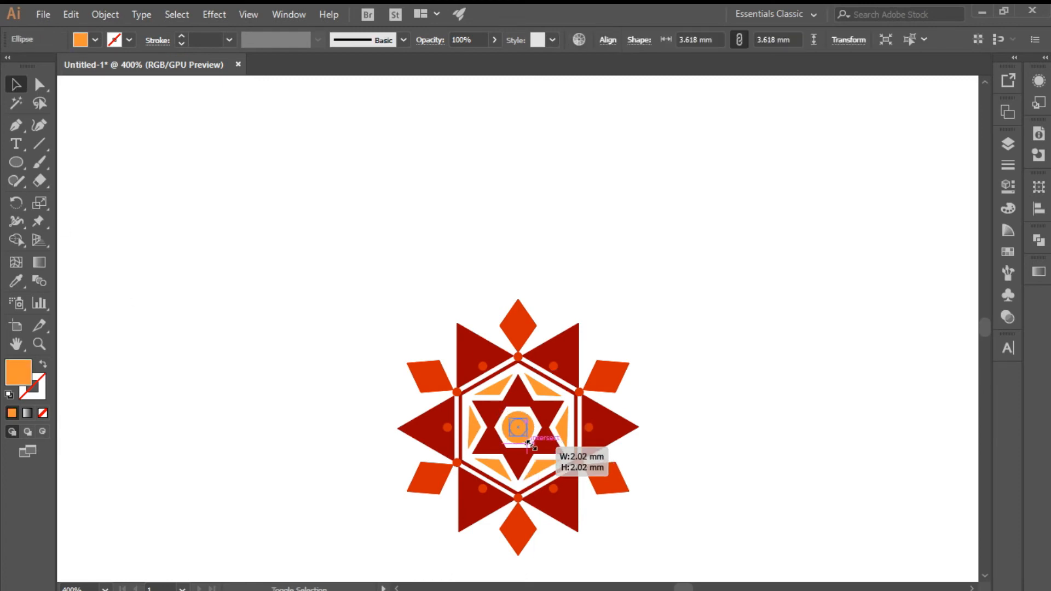
click(16, 281)
click(519, 334)
click(16, 85)
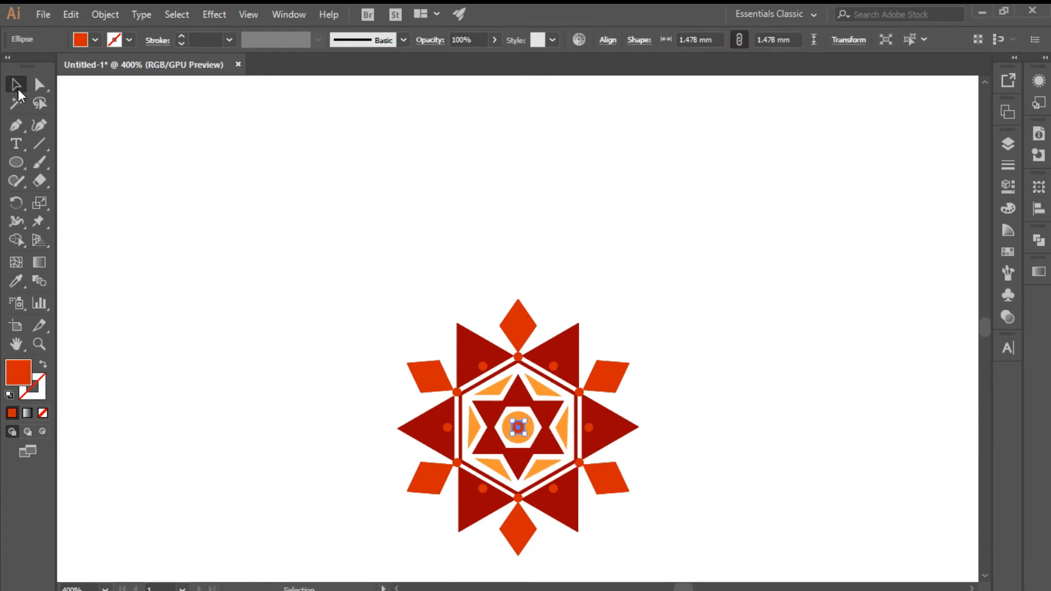
click(311, 305)
Step: Select the whole mandala and make a new pattern from it
drag(310, 268, 682, 540)
key(ctrl+minus)
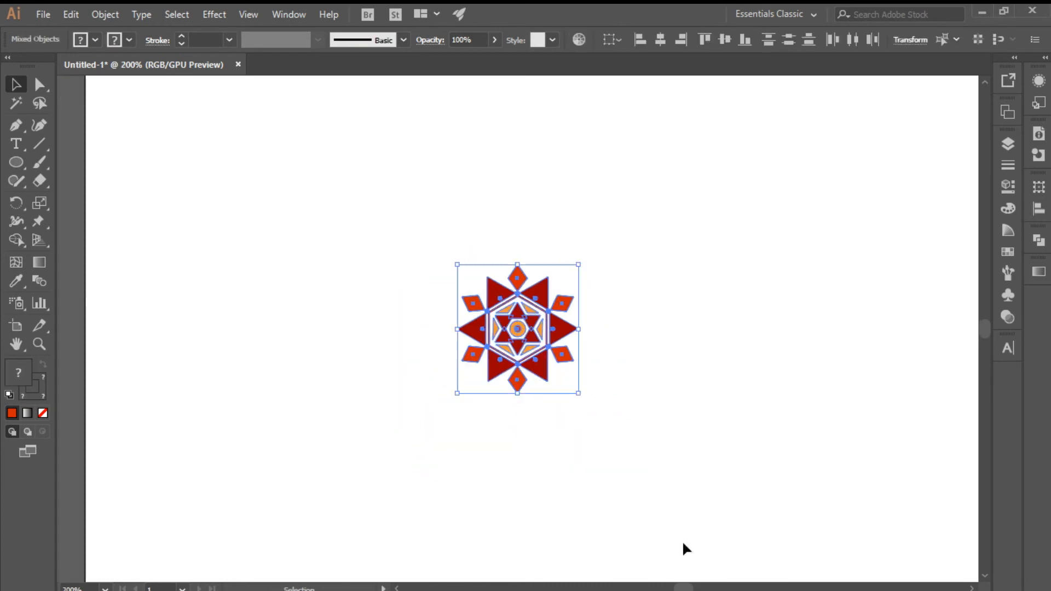
click(105, 14)
mouse_move(216, 391)
click(408, 393)
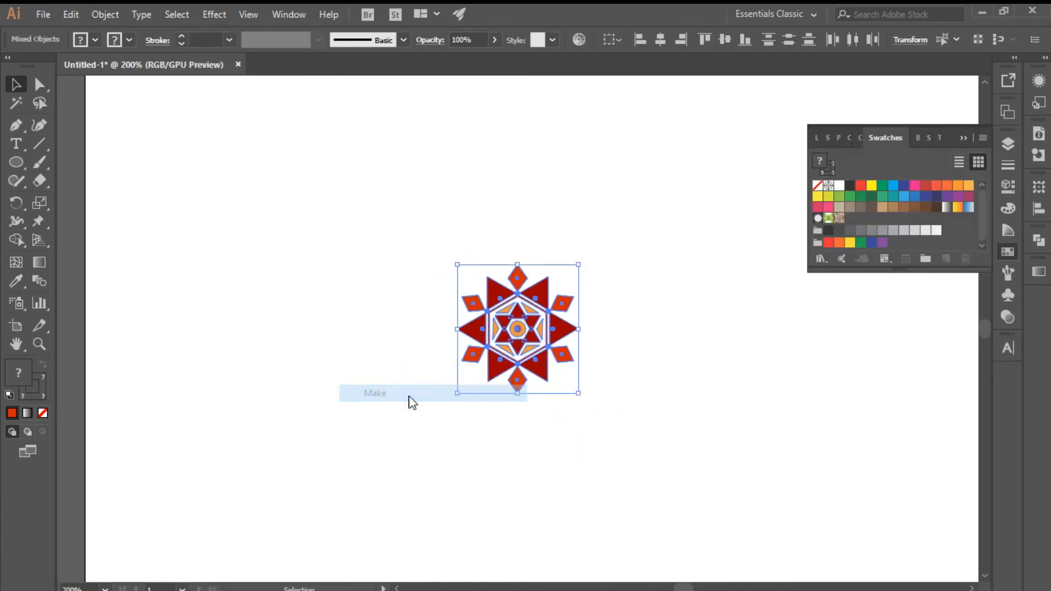
key(Return)
Step: Set the pattern's tile type to Brick by Column after trying Brick by Row
click(933, 146)
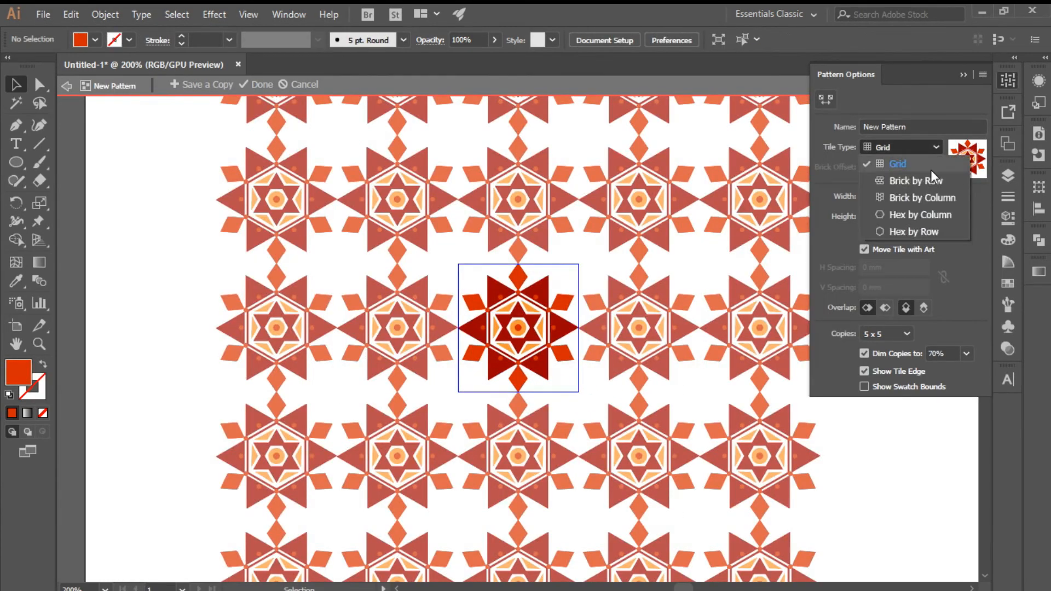
click(929, 180)
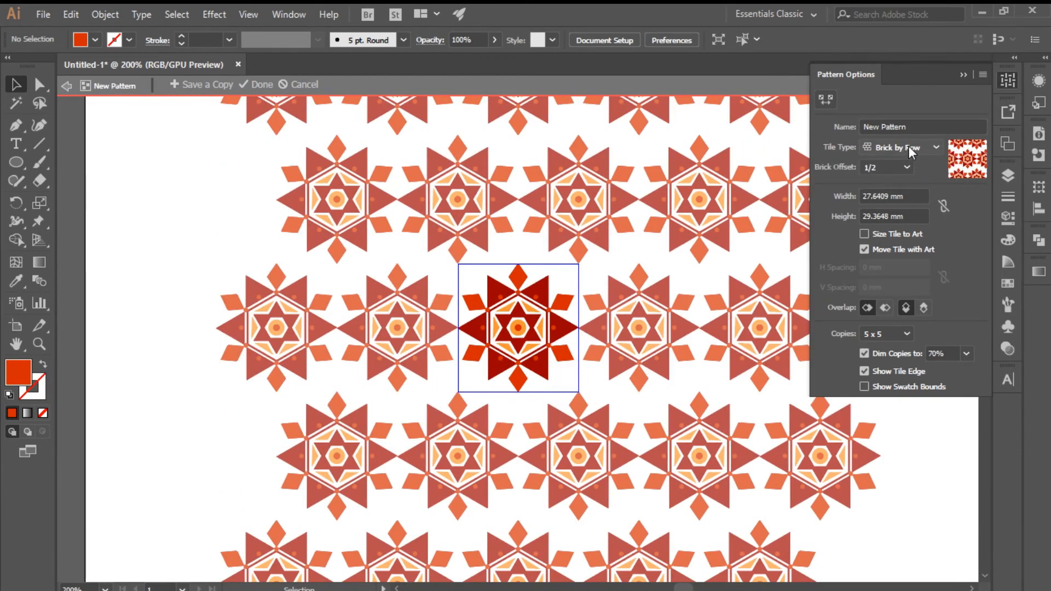
click(910, 151)
click(909, 192)
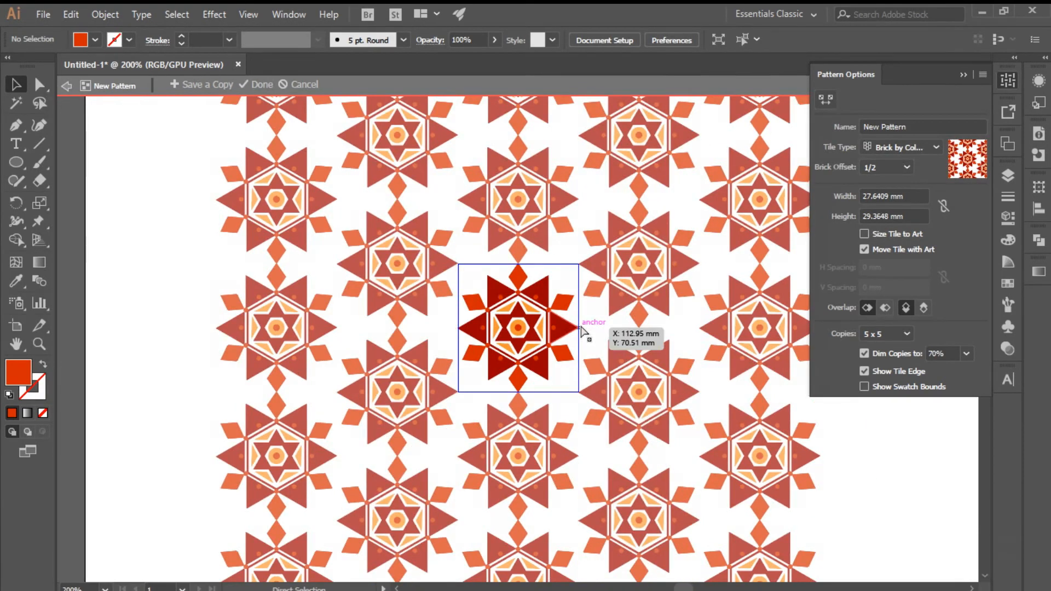
Step: Enable Size Tile to Art and set the pattern's horizontal spacing to -2 mm
key(ctrl+=)
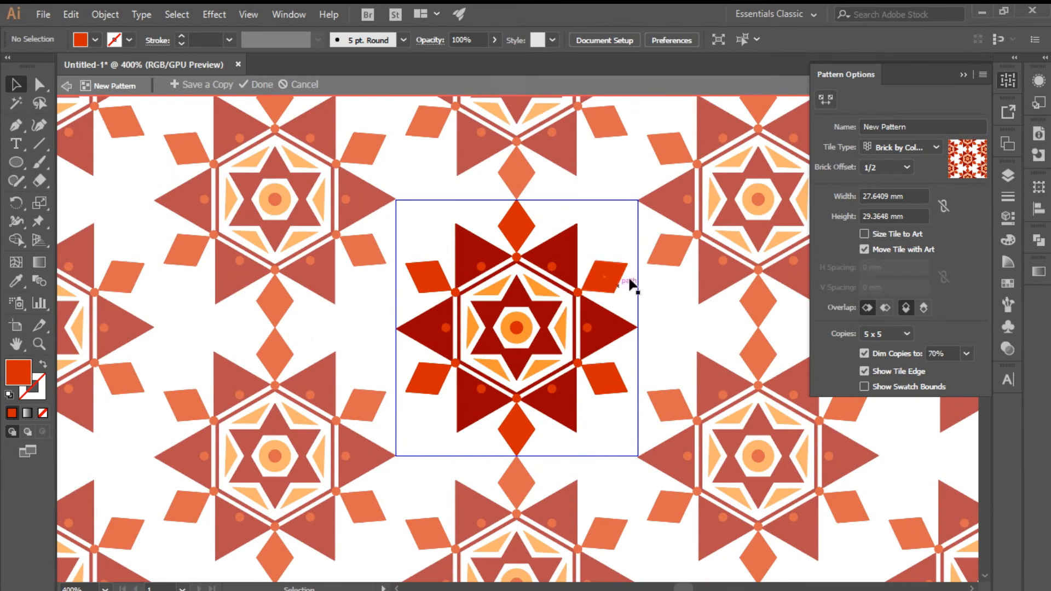
click(864, 234)
click(845, 268)
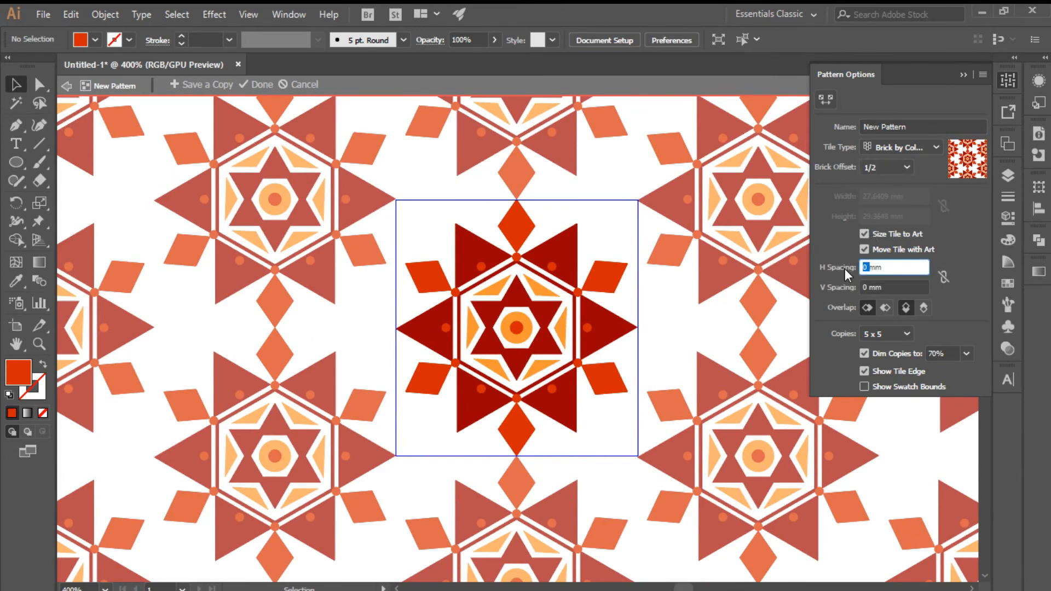
text(-2)
key(Return)
Step: Finish the pattern editing and return to the artboard
key(ctrl+minus)
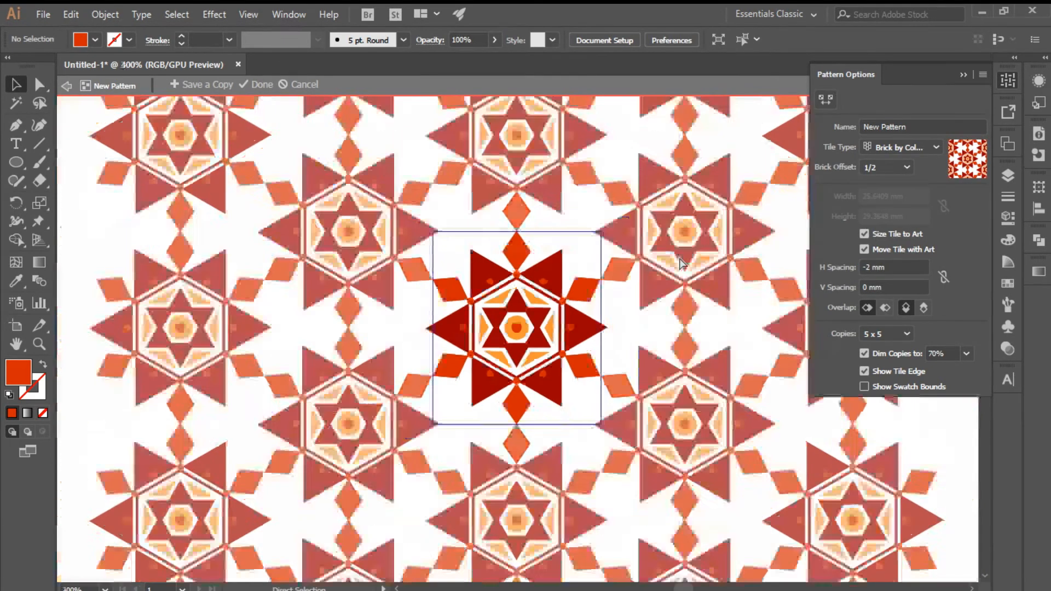
key(ctrl+minus)
key(ctrl+minus)
key(ctrl+minus)
click(261, 84)
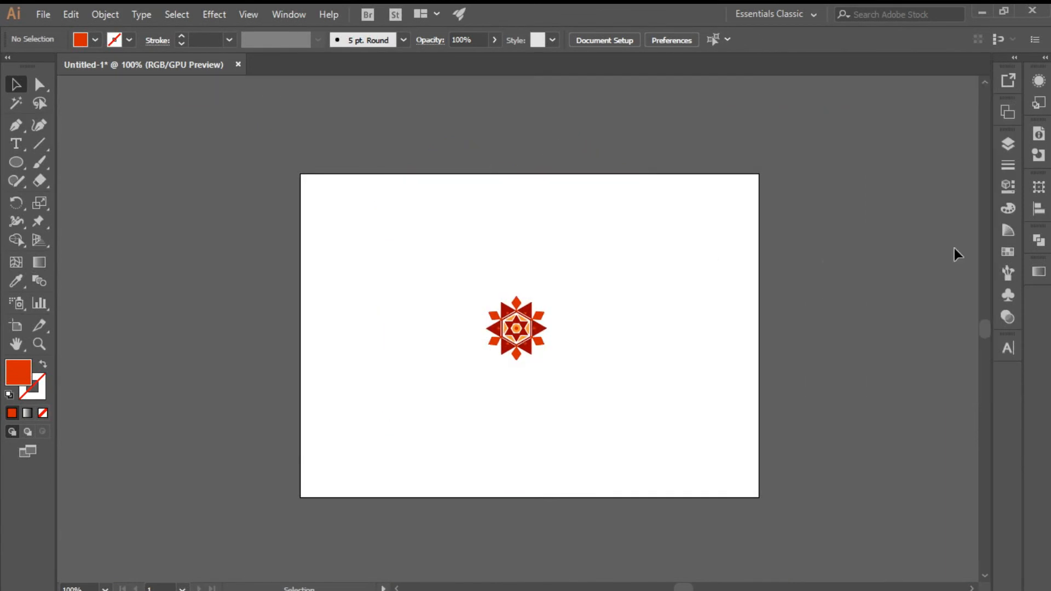
Step: Hide the mandala layer and cover the artboard with a rectangle on a new layer, filled with the red mandala pattern swatch
click(820, 161)
key(ctrl+l)
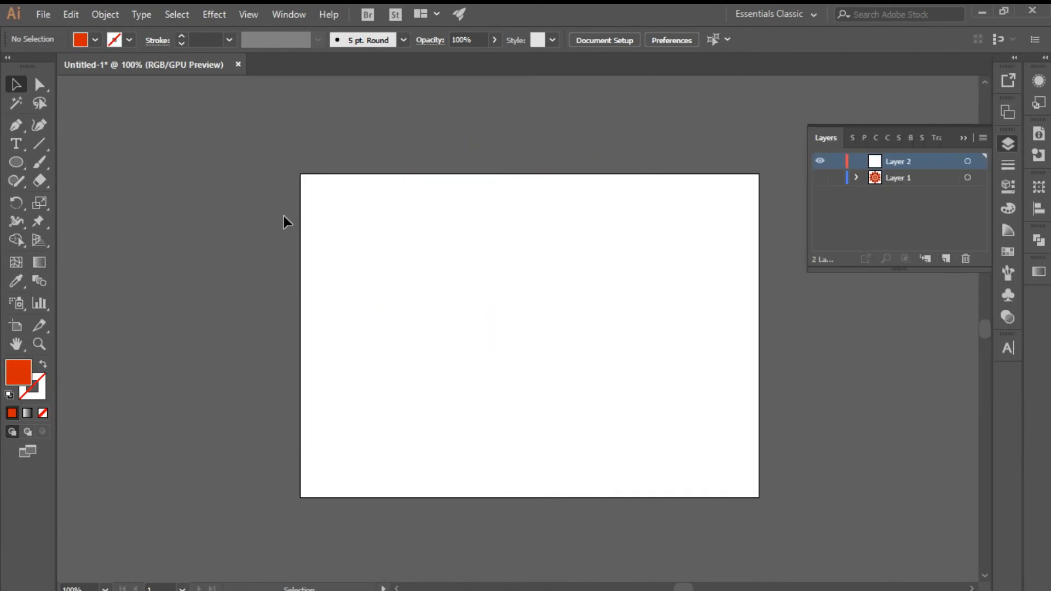
key(l)
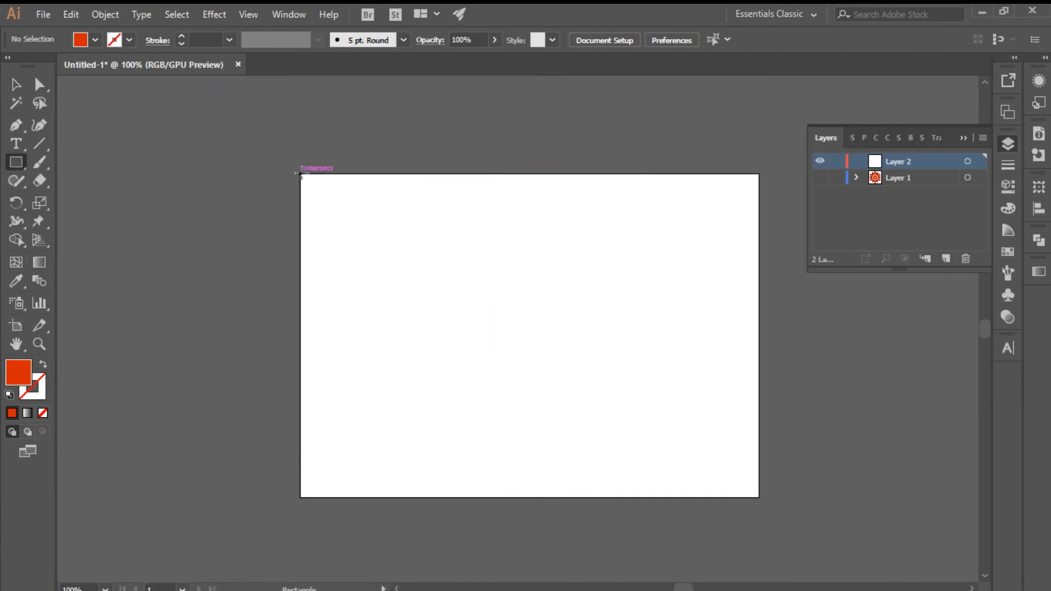
drag(300, 174, 758, 497)
click(95, 39)
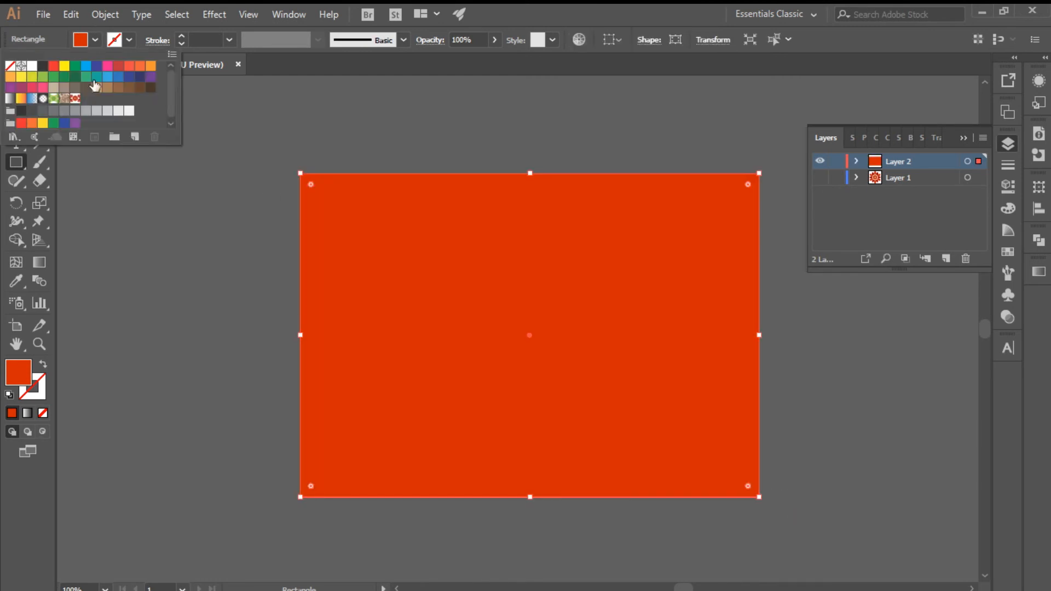
click(75, 98)
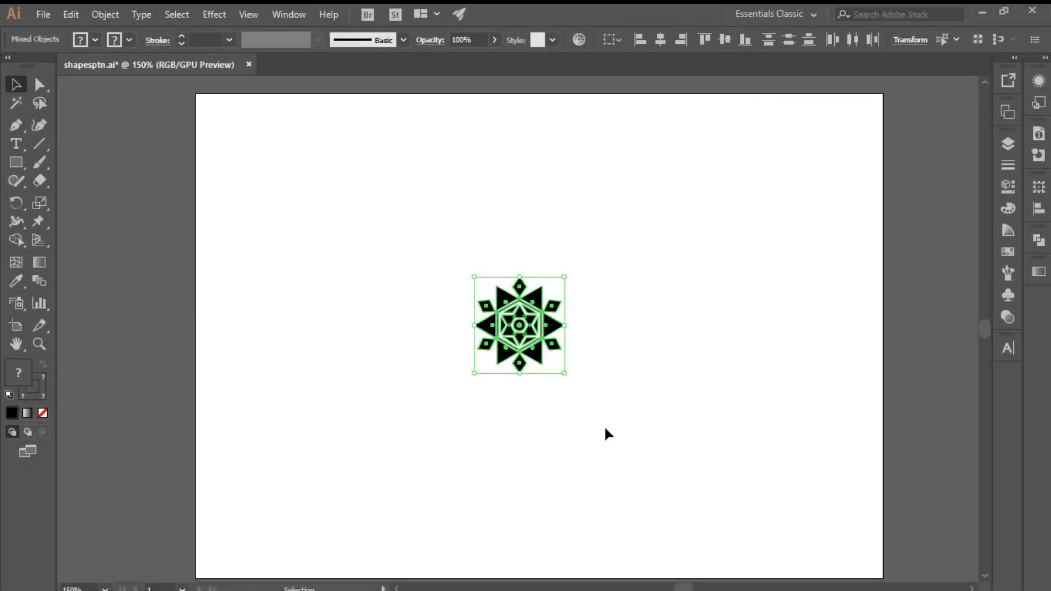
Step: Make a new pattern from the selected black mandala
key(ctrl+equal)
key(ctrl+equal)
key(ctrl+equal)
key(ctrl+equal)
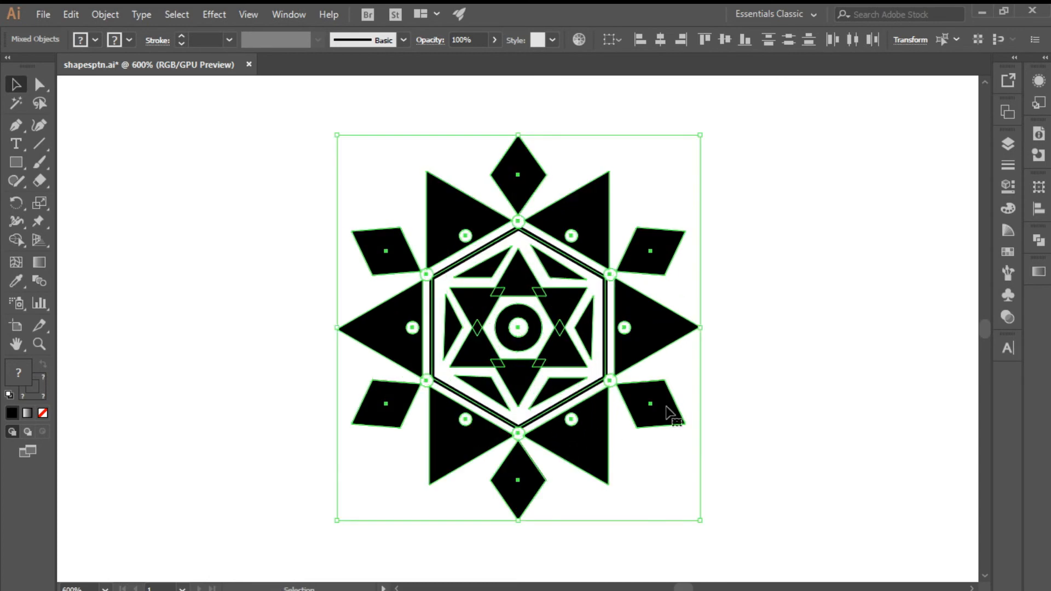
click(118, 13)
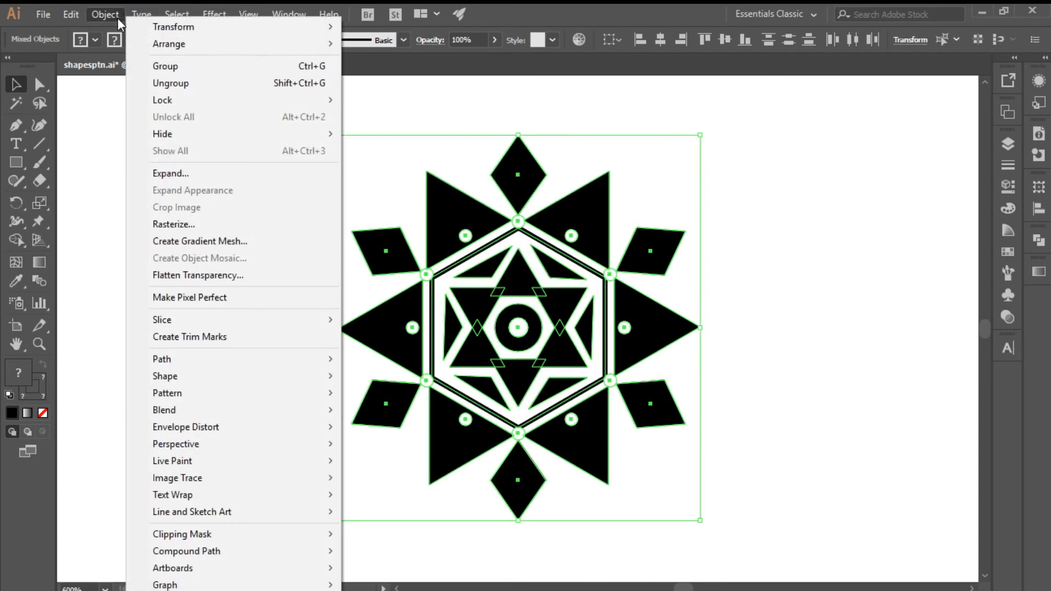
mouse_move(254, 395)
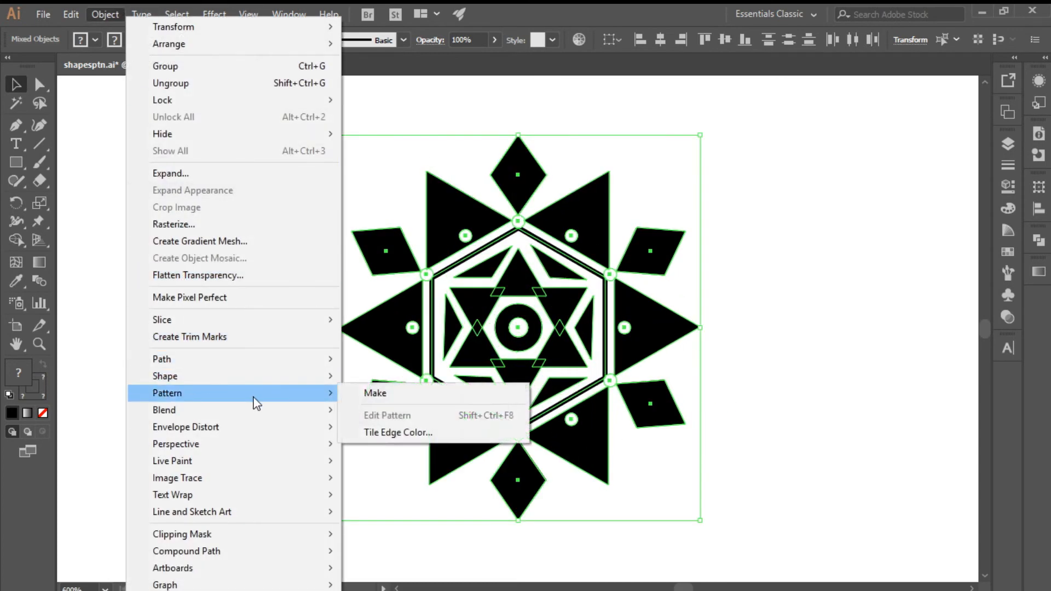
click(402, 393)
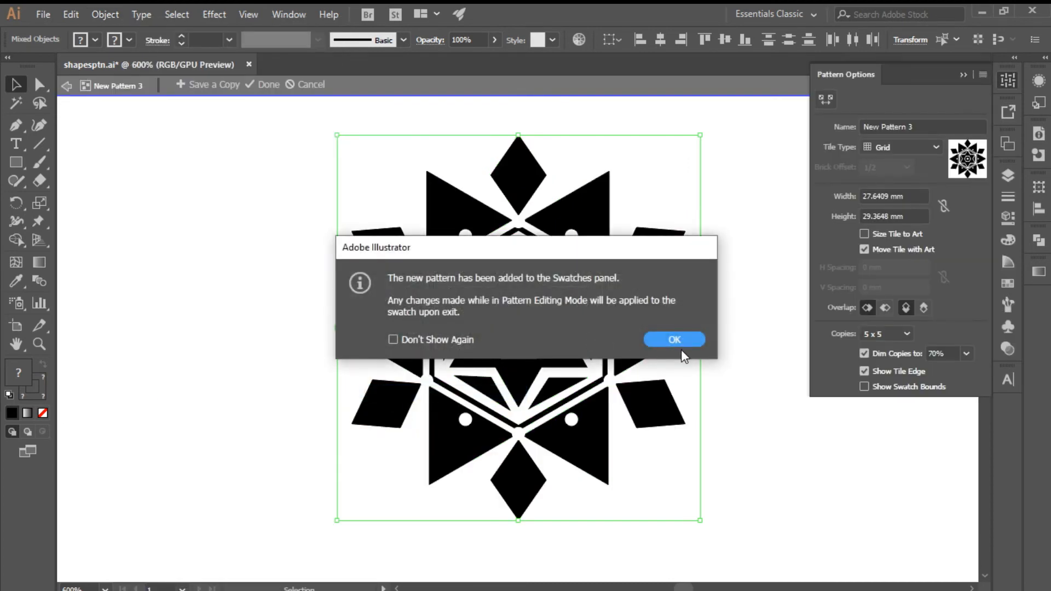
click(681, 340)
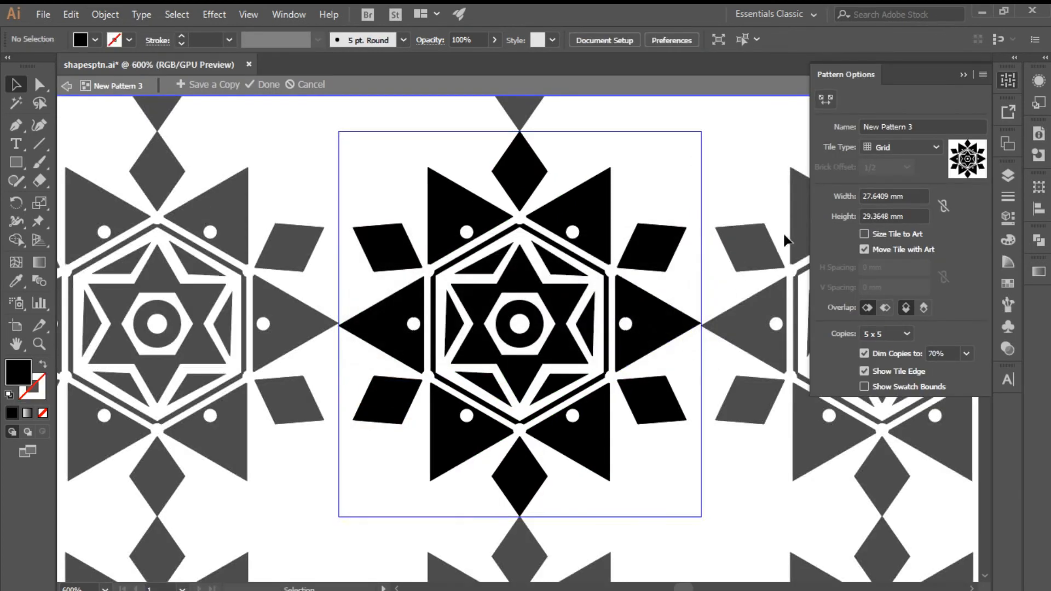
Step: Set the new pattern's tile type to Hex by Row and finish the pattern editing
click(912, 152)
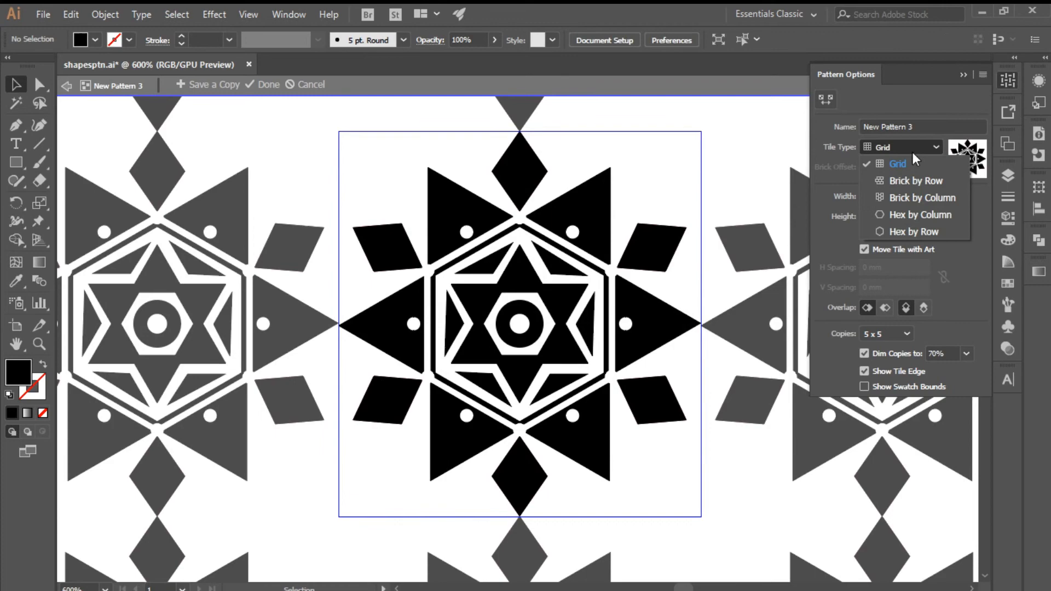
click(913, 234)
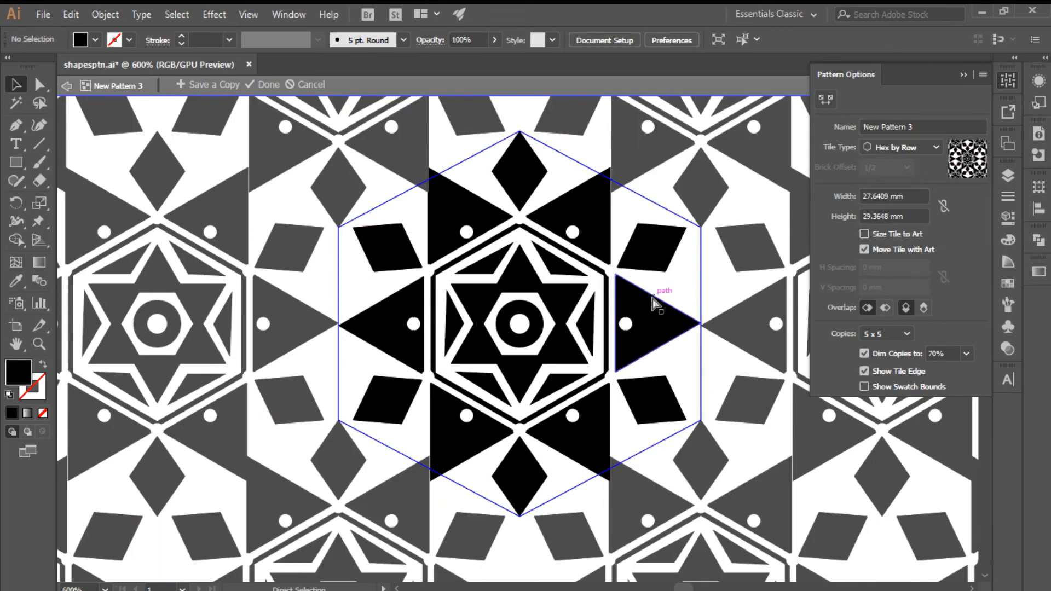
key(ctrl+minus)
key(ctrl+minus)
key(ctrl+minus)
key(ctrl+minus)
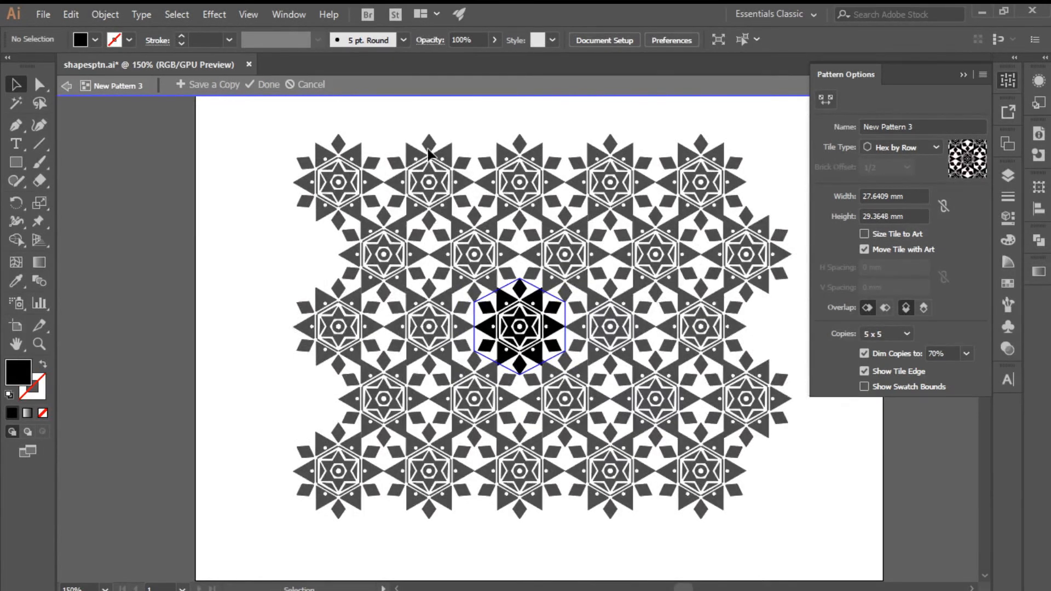
click(268, 85)
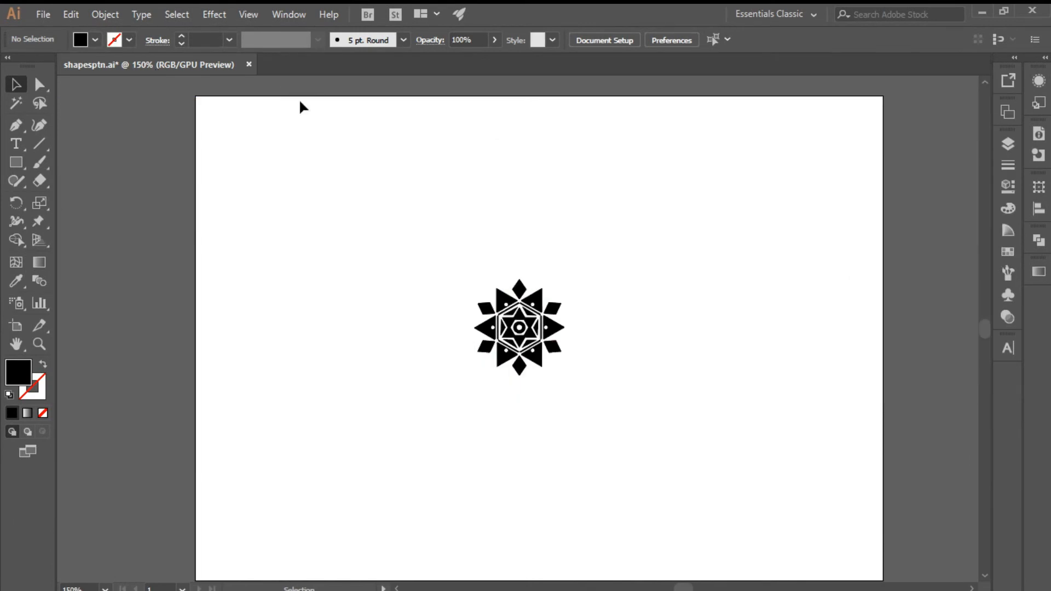
Step: Hide Layer 3 with the black mandala and save the document
click(1008, 144)
click(821, 178)
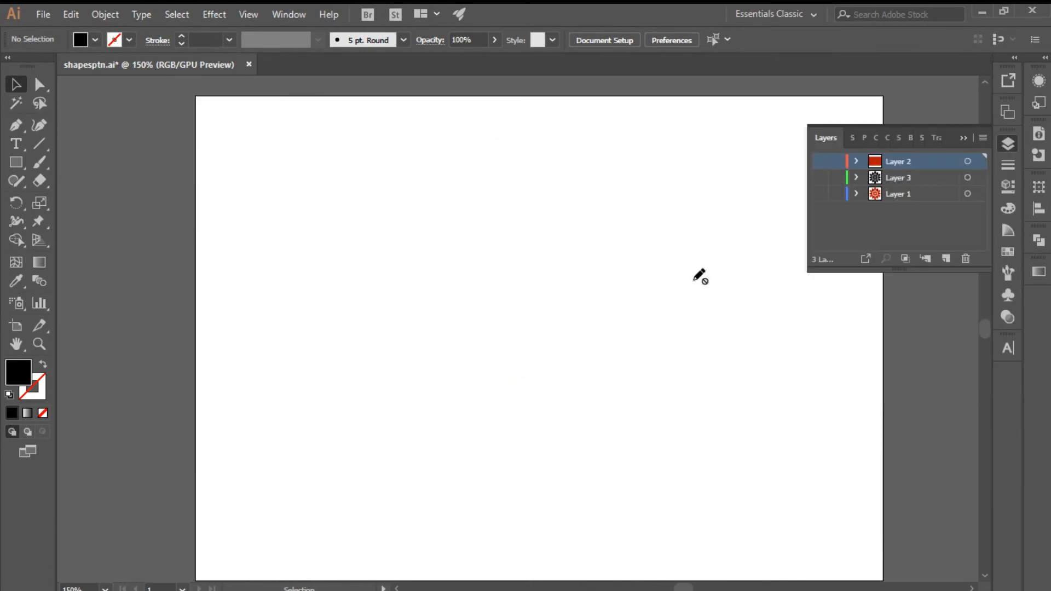
key(ctrl+minus)
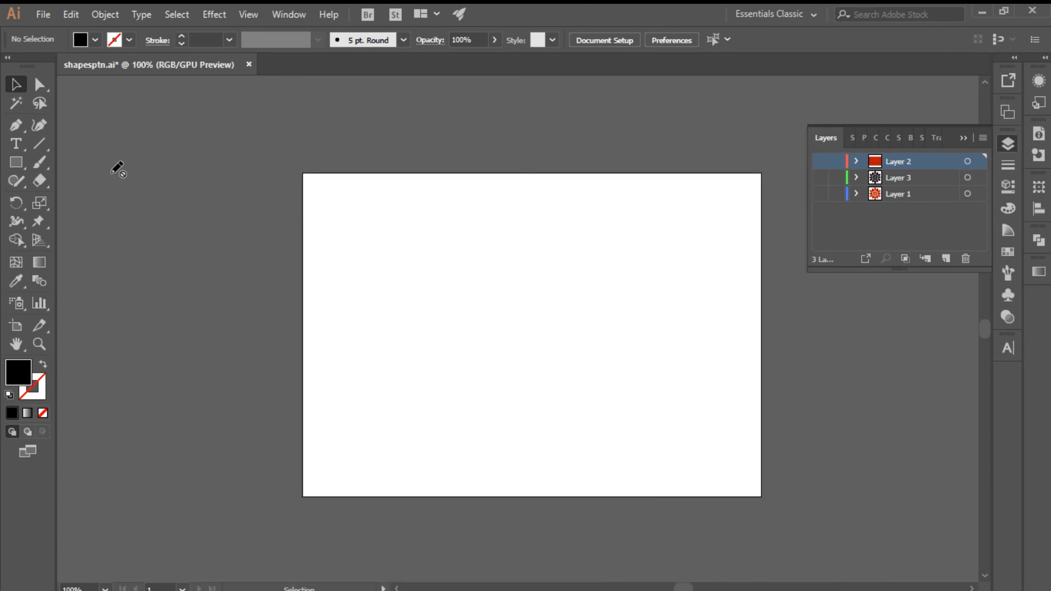
click(16, 166)
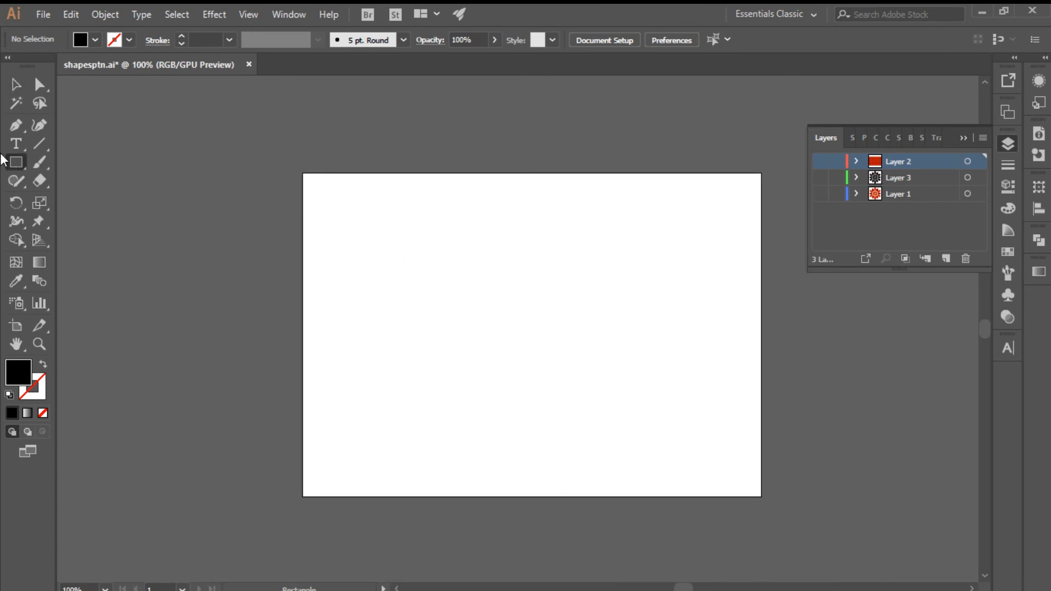
click(963, 137)
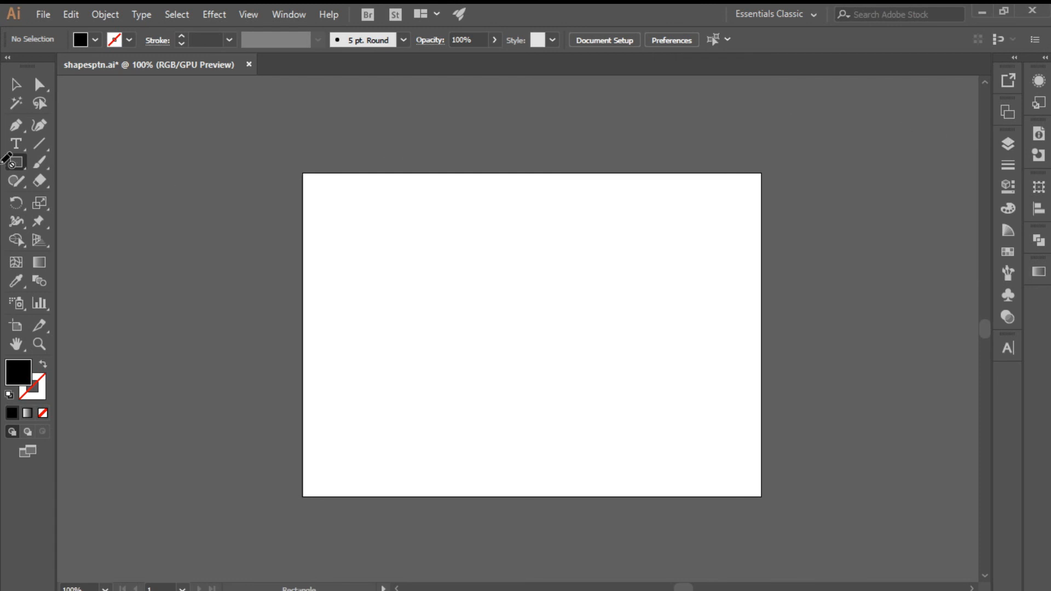
key(ctrl+s)
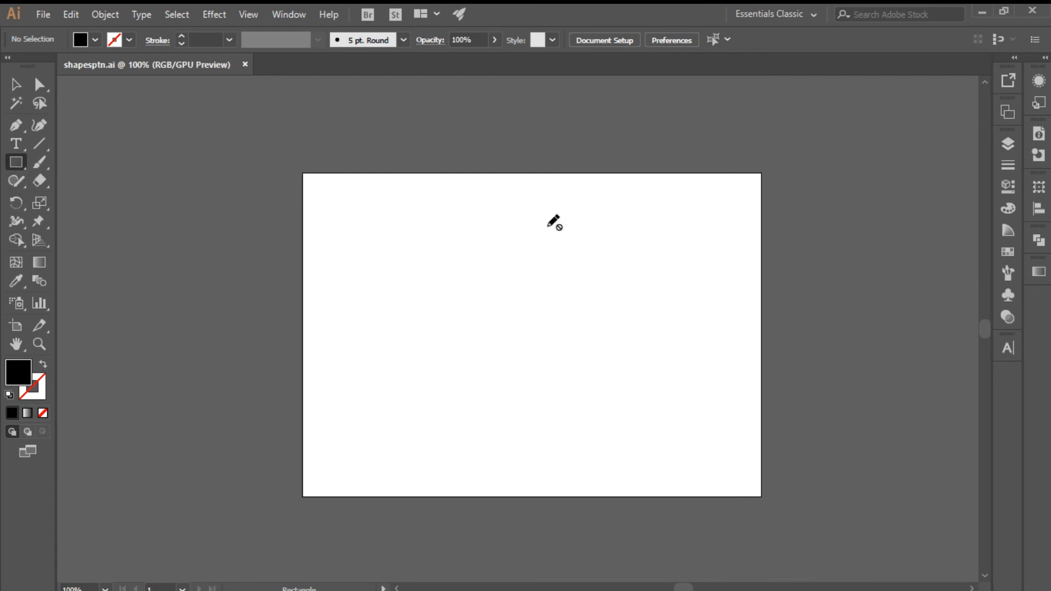
Step: Add a new layer and draw a rectangle on it covering the whole artboard
click(1008, 148)
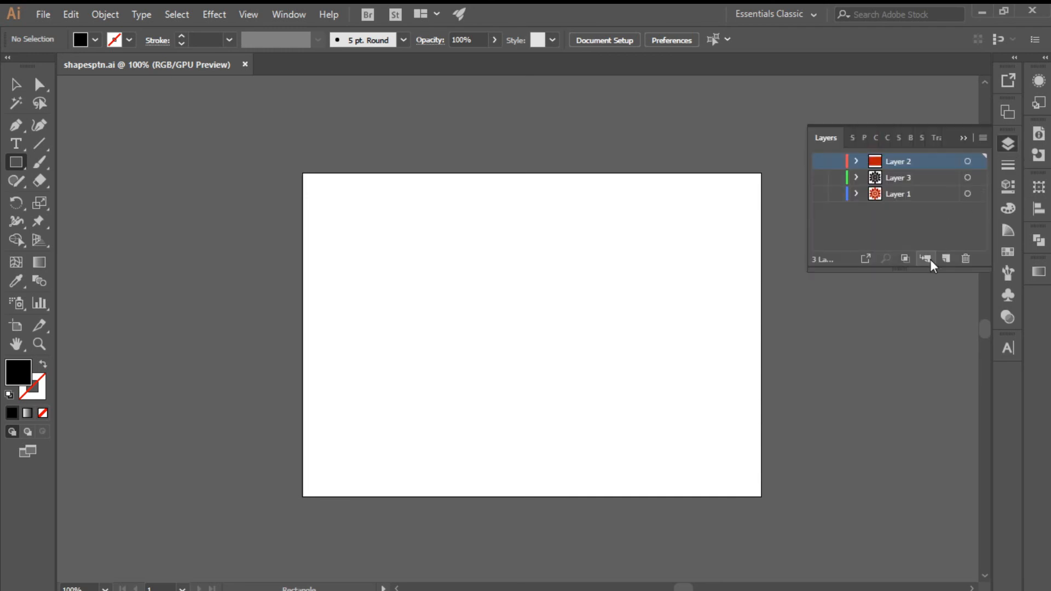
click(945, 259)
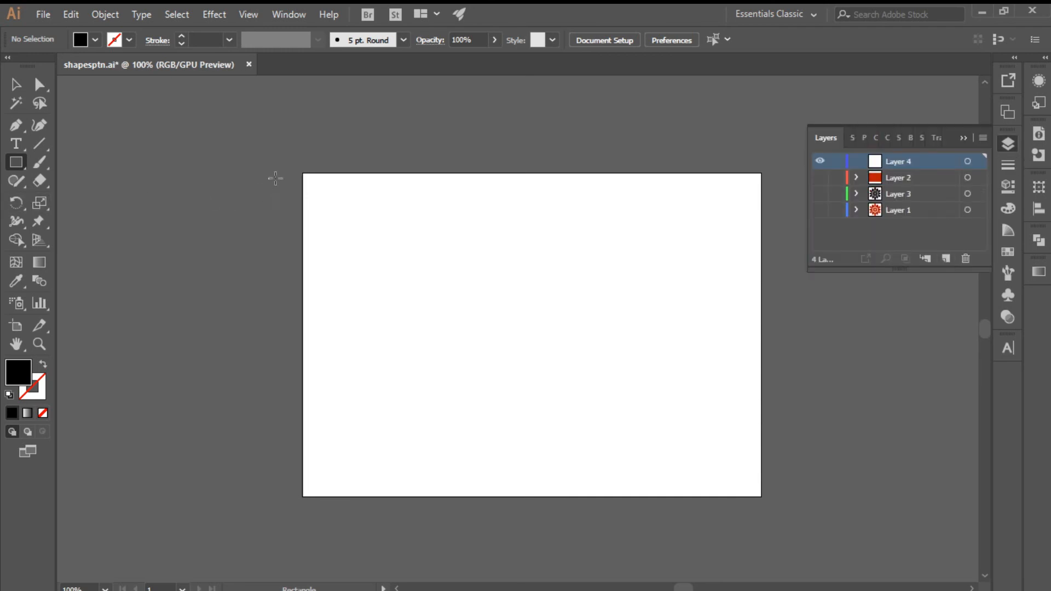
drag(303, 173, 760, 496)
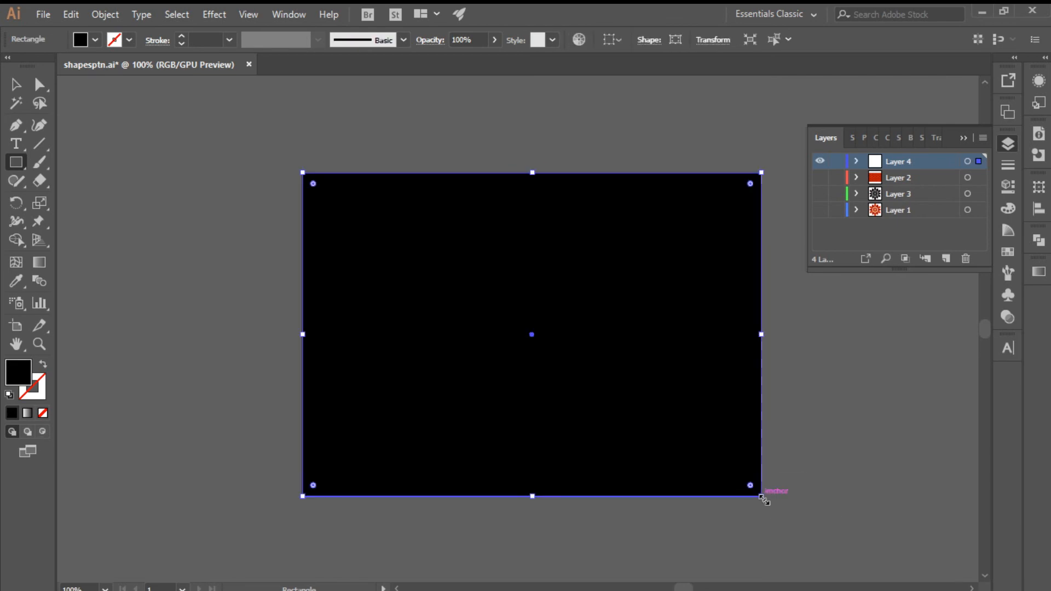
Step: Fill the artboard-sized rectangle with the black mandala's hexagonal pattern swatch and keep the rectangle selected
click(96, 41)
click(97, 99)
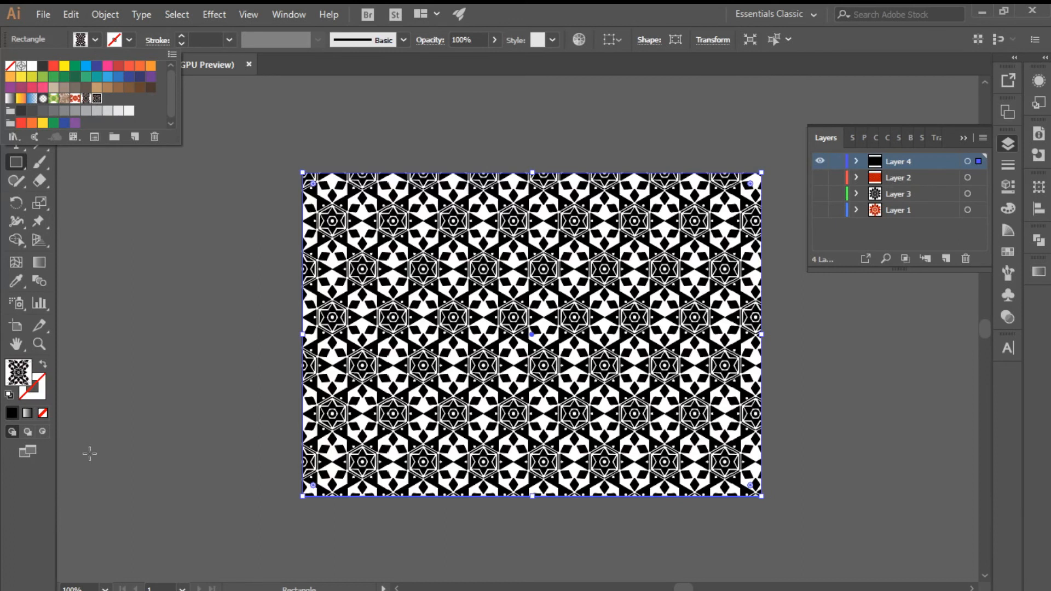
click(48, 503)
click(18, 85)
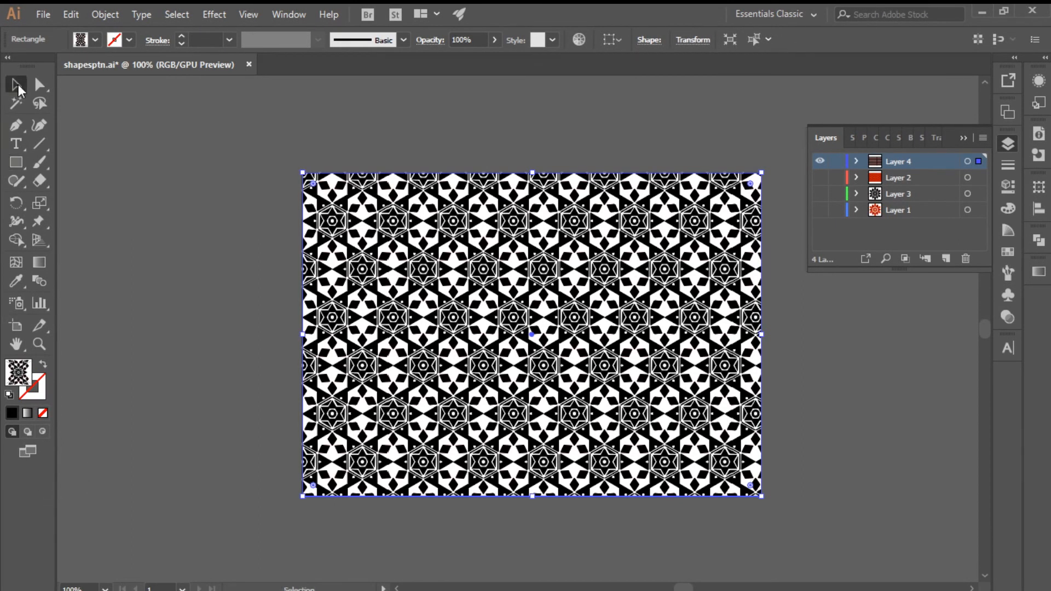
click(666, 360)
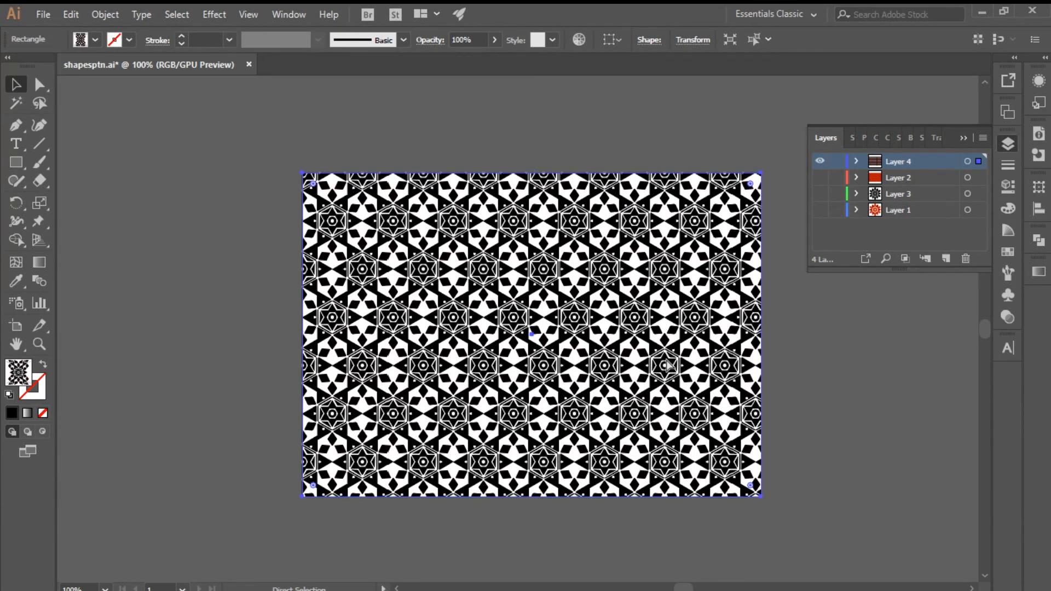